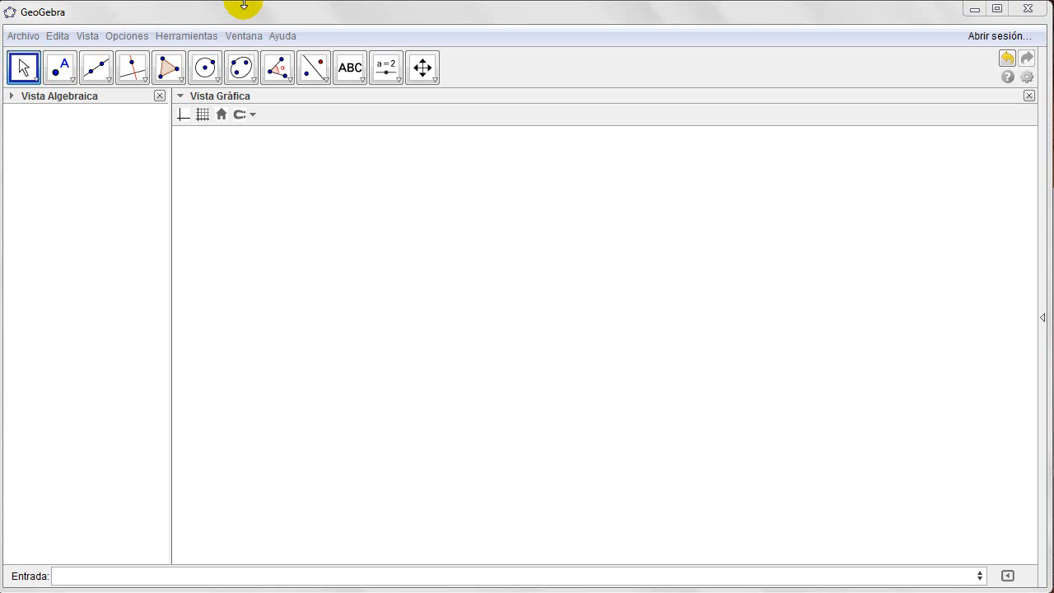
# Draw a segment about 7.5 units long from A at about (0.78, 2.92) to B at about (7.78, 0.16)
pyautogui.click(62, 66)
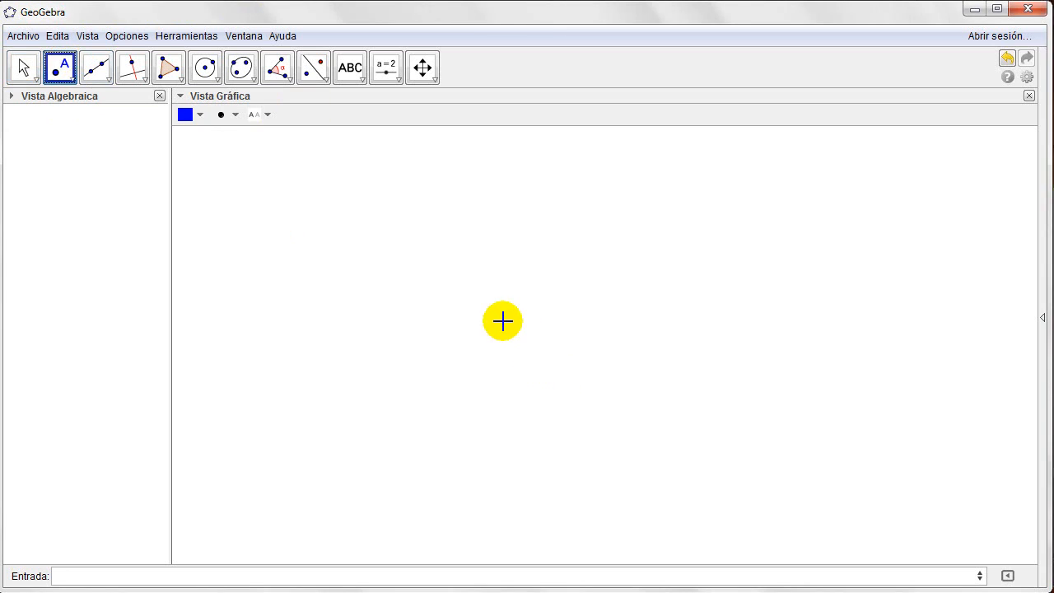
pyautogui.press('Escape')
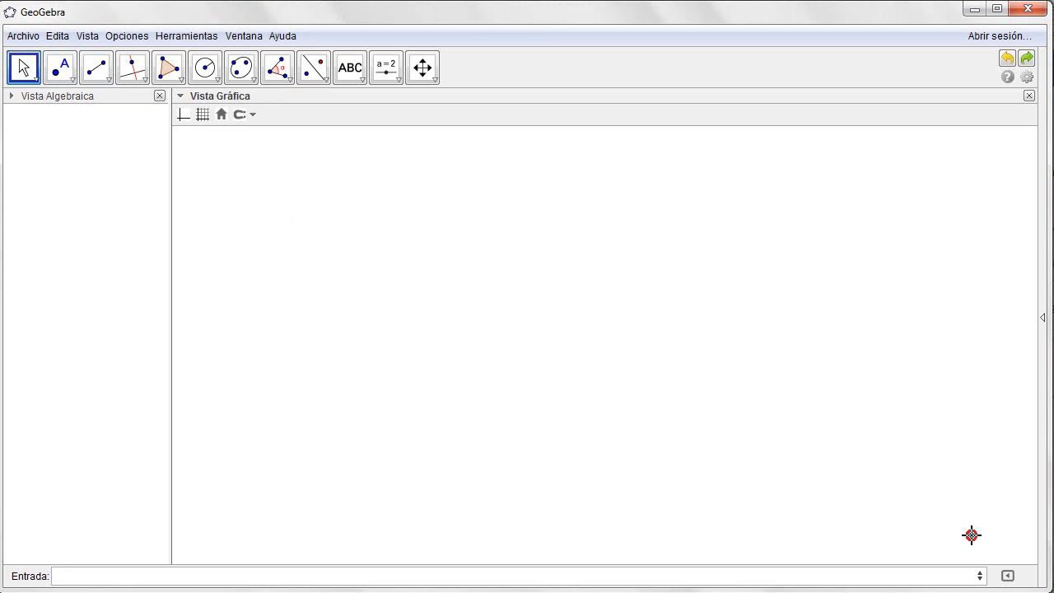
pyautogui.click(97, 76)
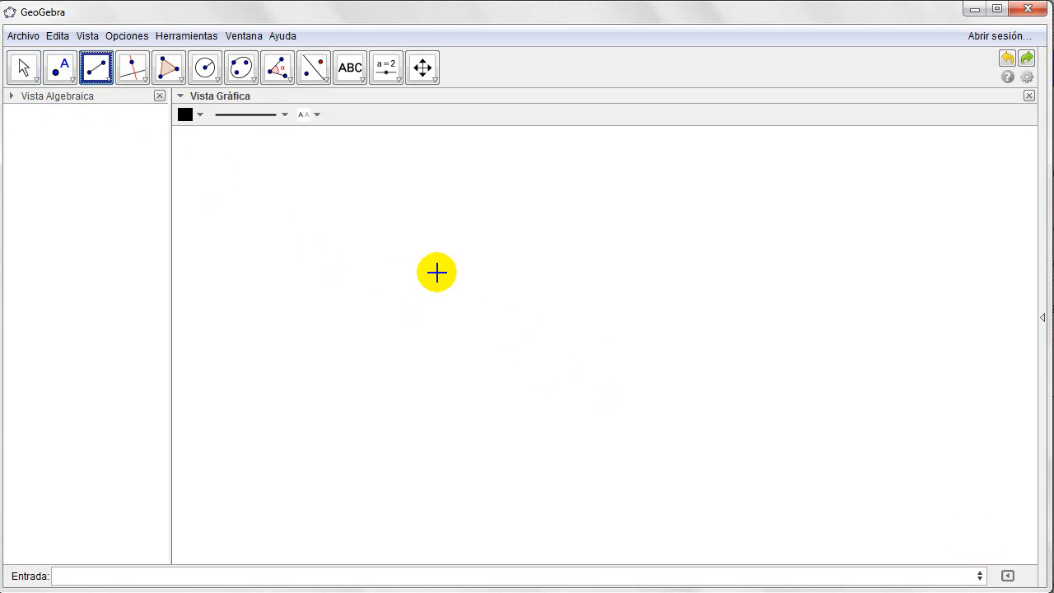
pyautogui.click(381, 266)
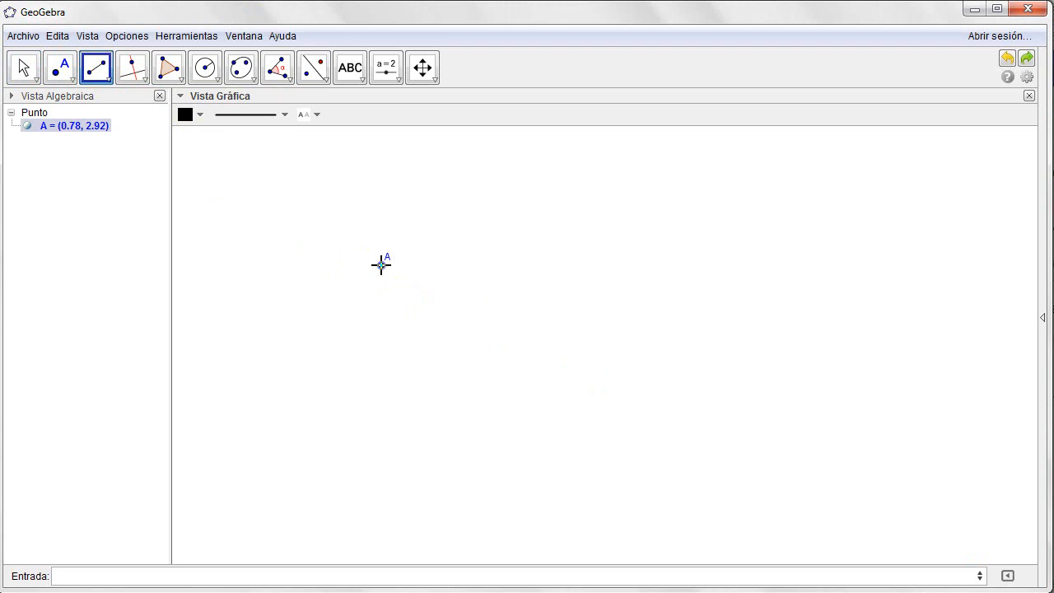
pyautogui.click(670, 378)
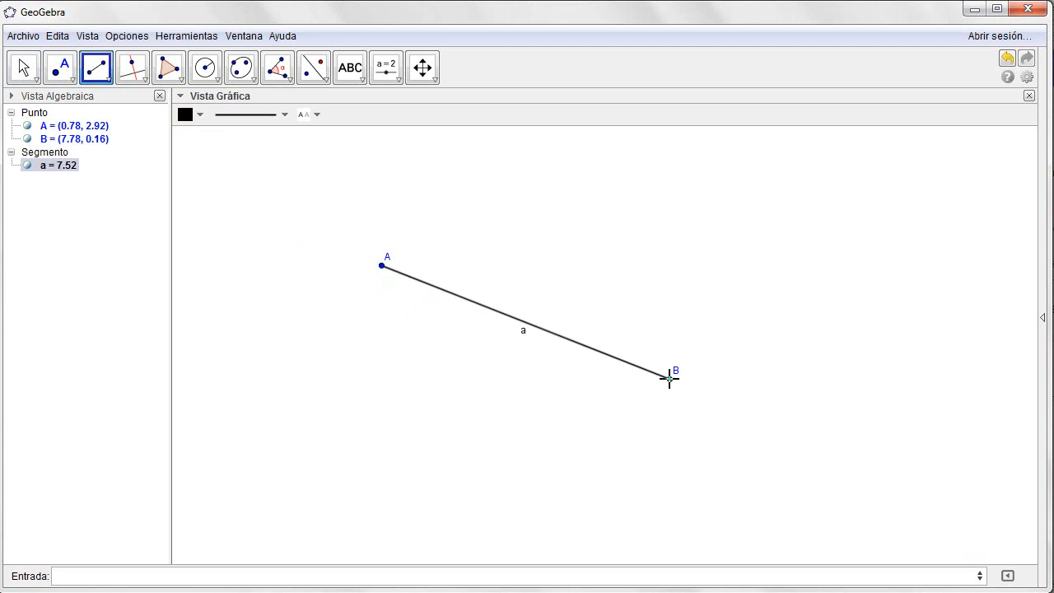
# Draw a circle centred on point A with radius 3
pyautogui.click(221, 80)
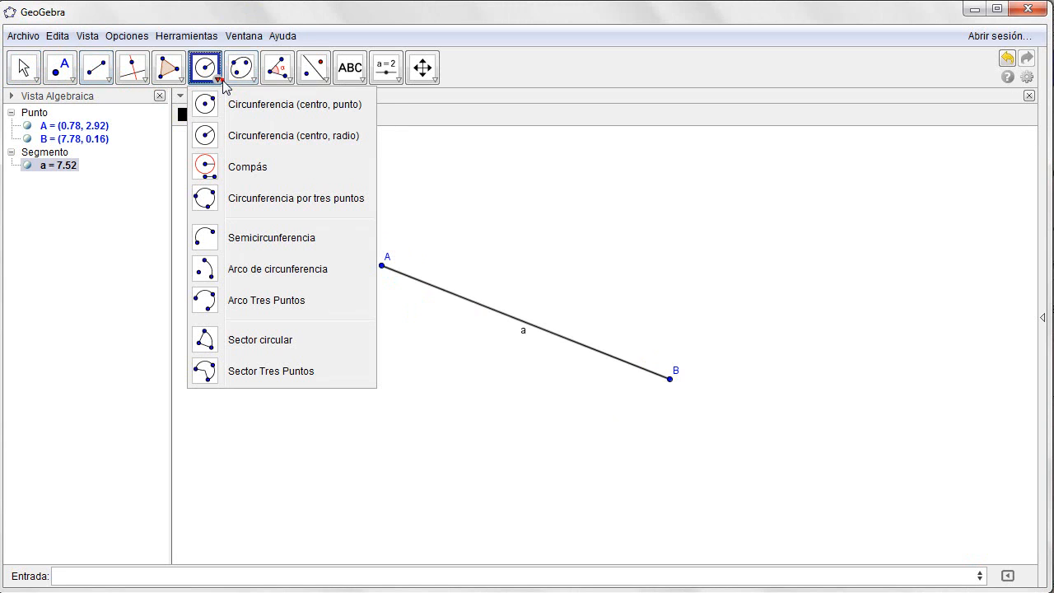
pyautogui.click(245, 138)
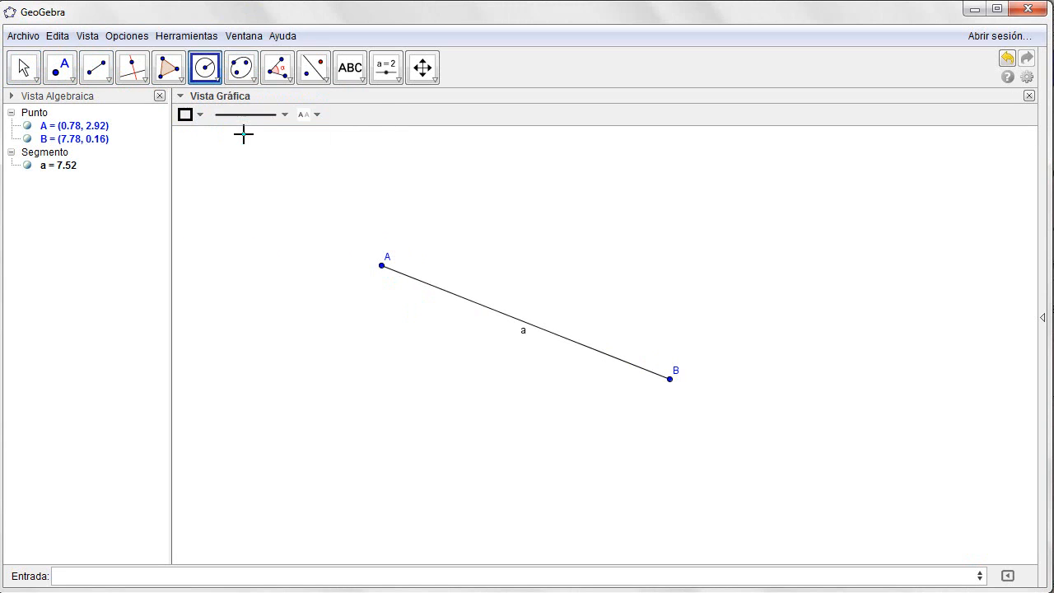
pyautogui.click(381, 265)
pyautogui.write('3')
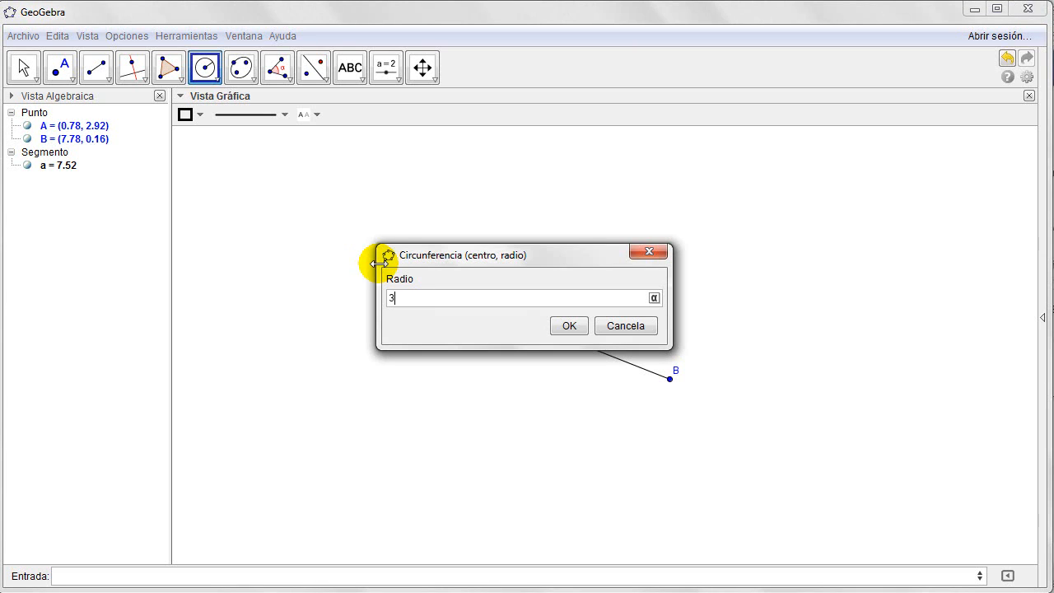
pyautogui.click(570, 326)
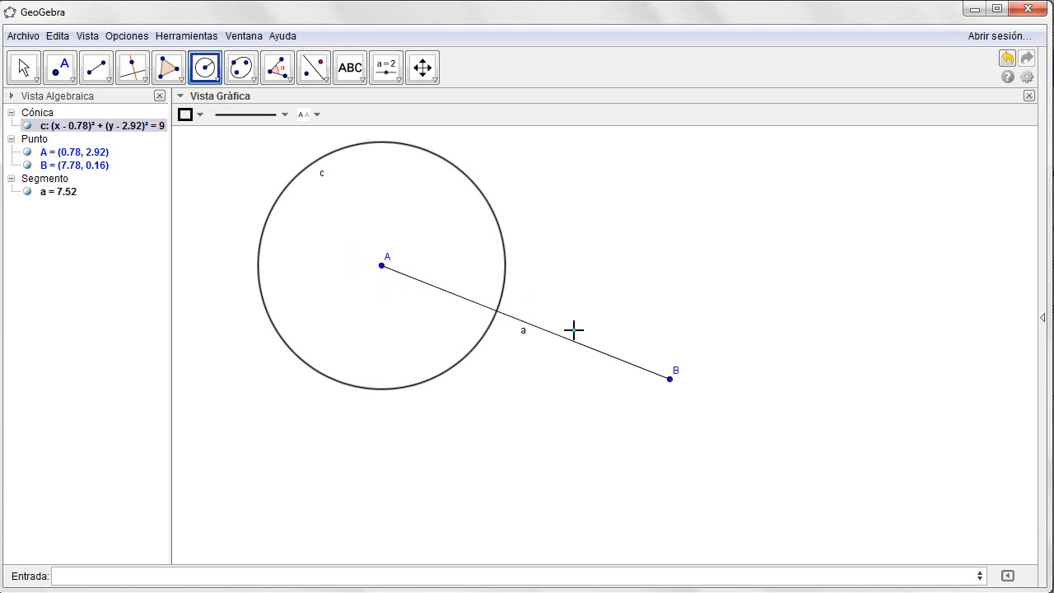
# Mark the intersection of the circle and segment AB, and draw a second circle of radius 3 centred on it
pyautogui.click(59, 66)
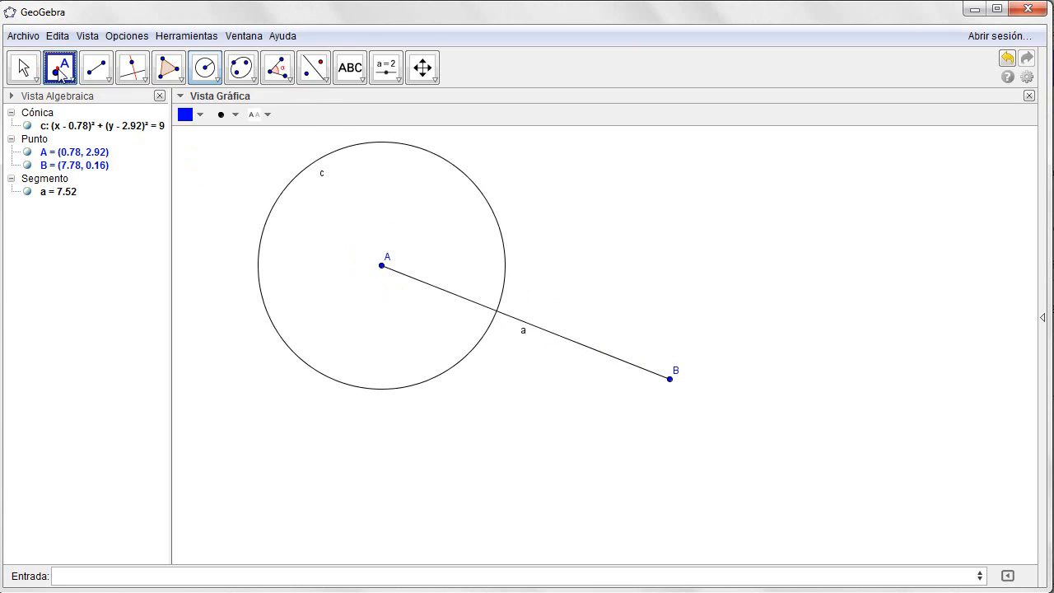
pyautogui.click(497, 311)
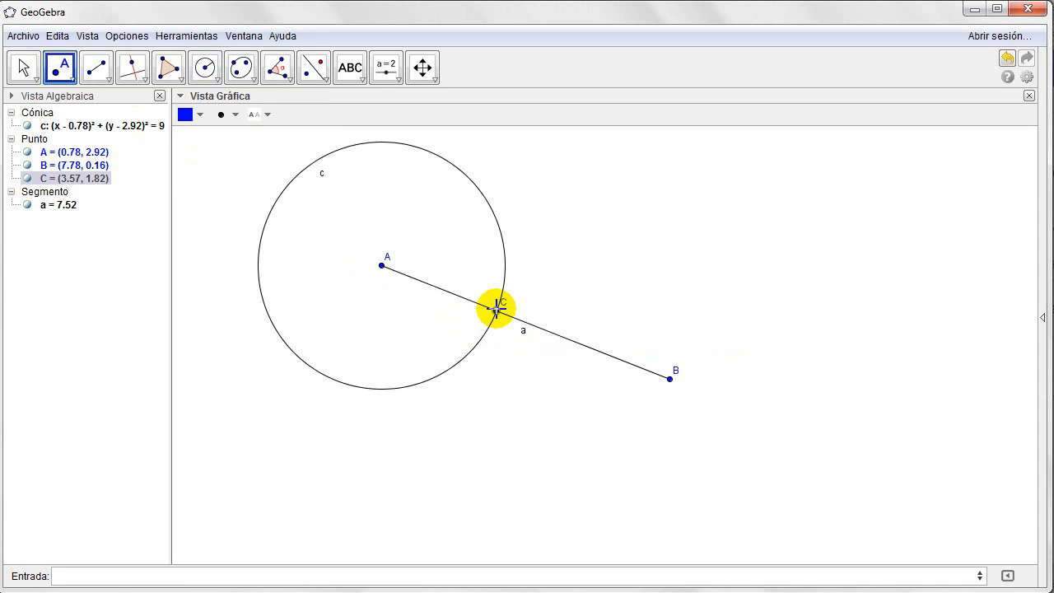
pyautogui.click(216, 79)
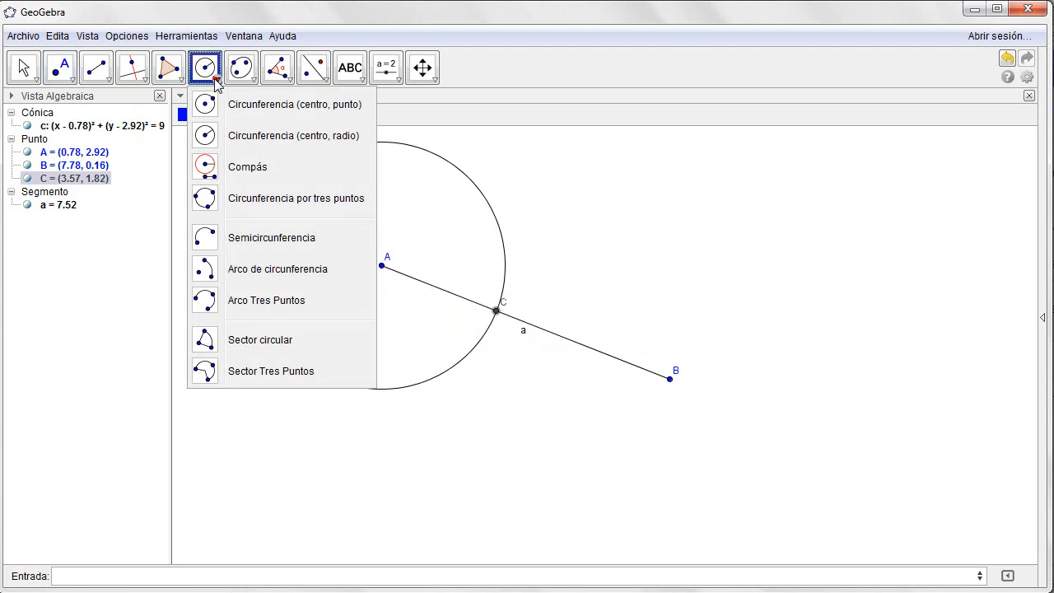
pyautogui.click(240, 134)
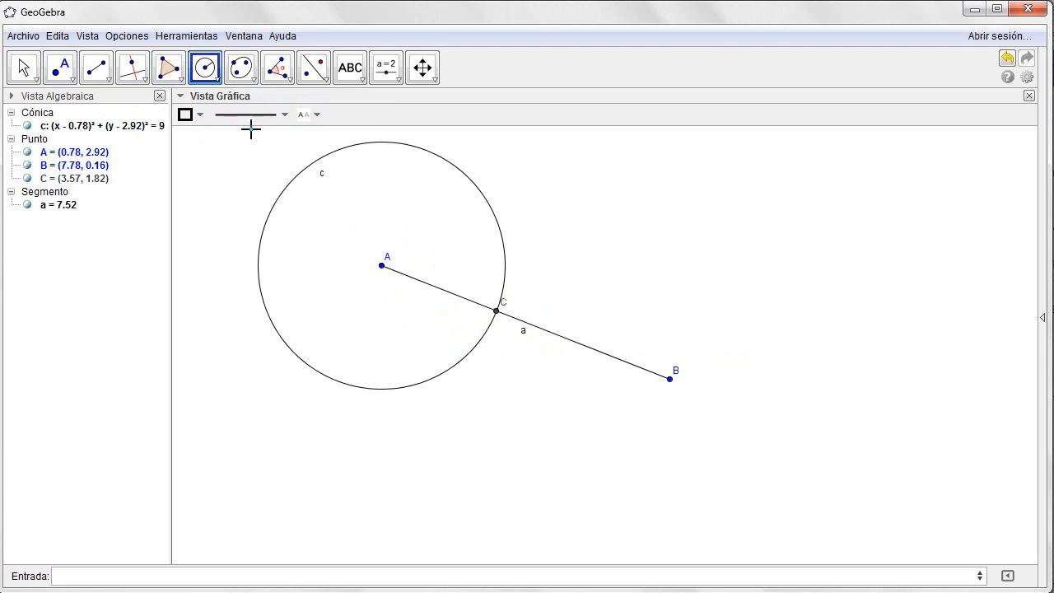
pyautogui.click(496, 312)
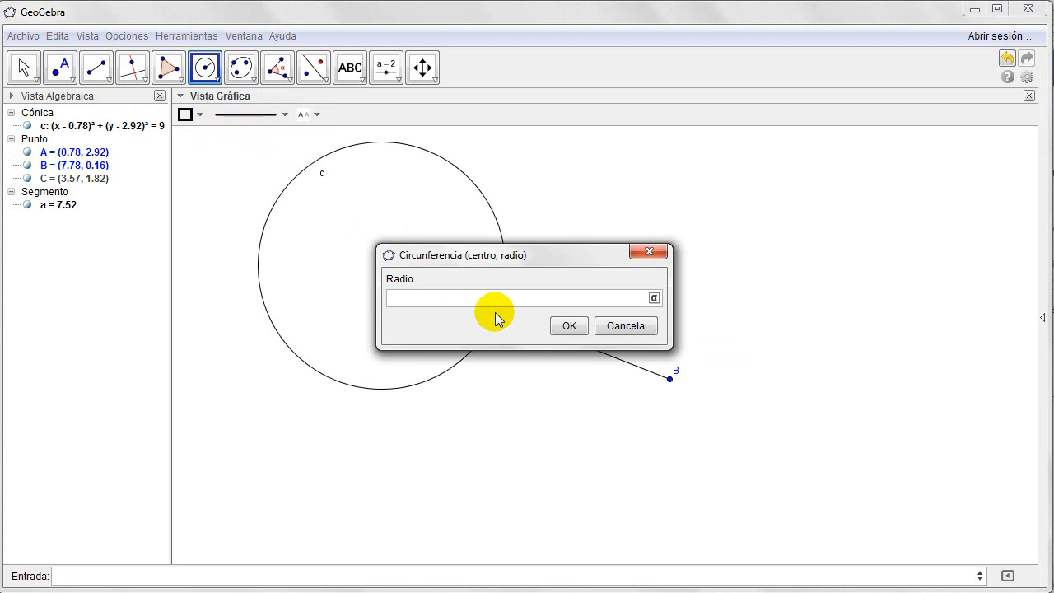
pyautogui.write('3')
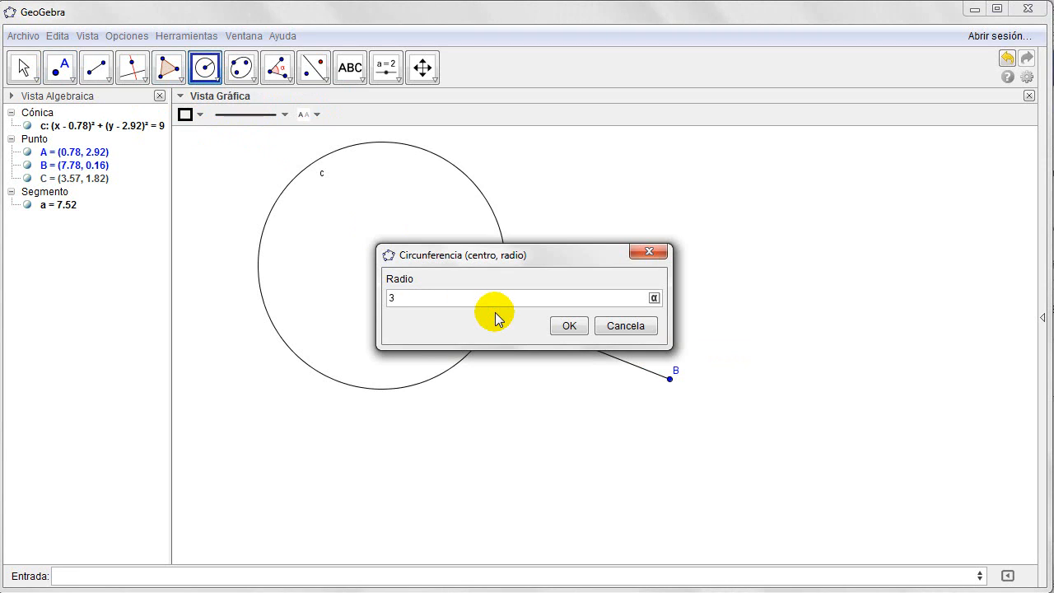
pyautogui.click(569, 326)
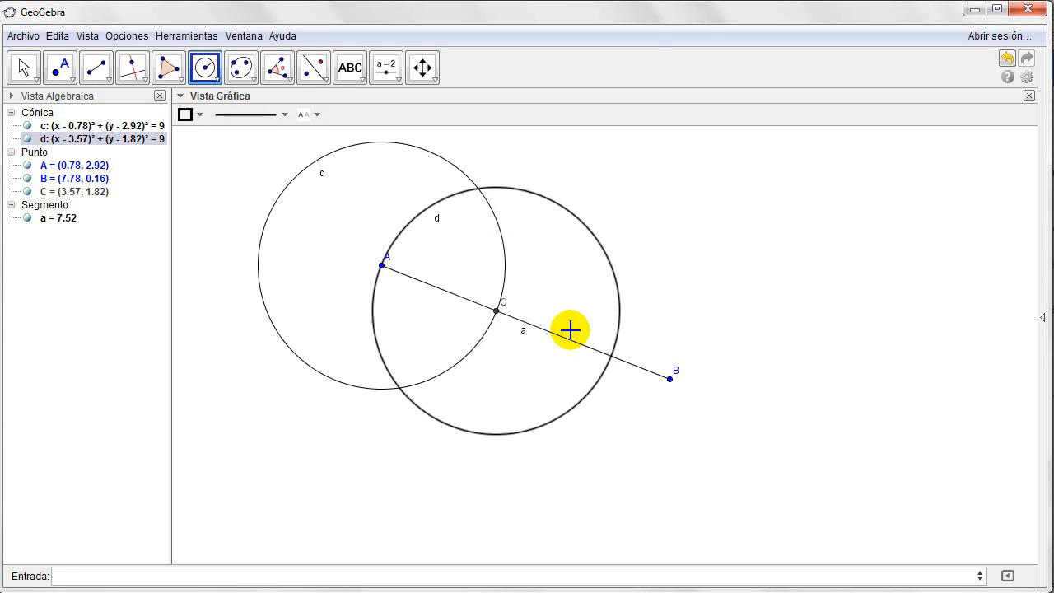
# Draw a segment from intersection point C to a new point on the second circle at about (5.43, 4.17)
pyautogui.click(99, 69)
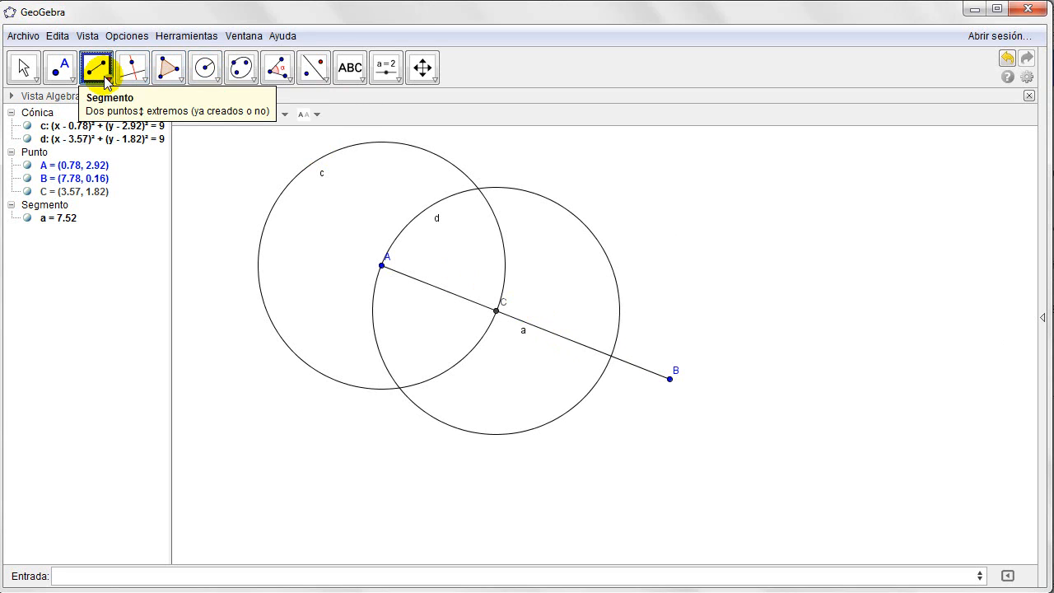
pyautogui.click(107, 81)
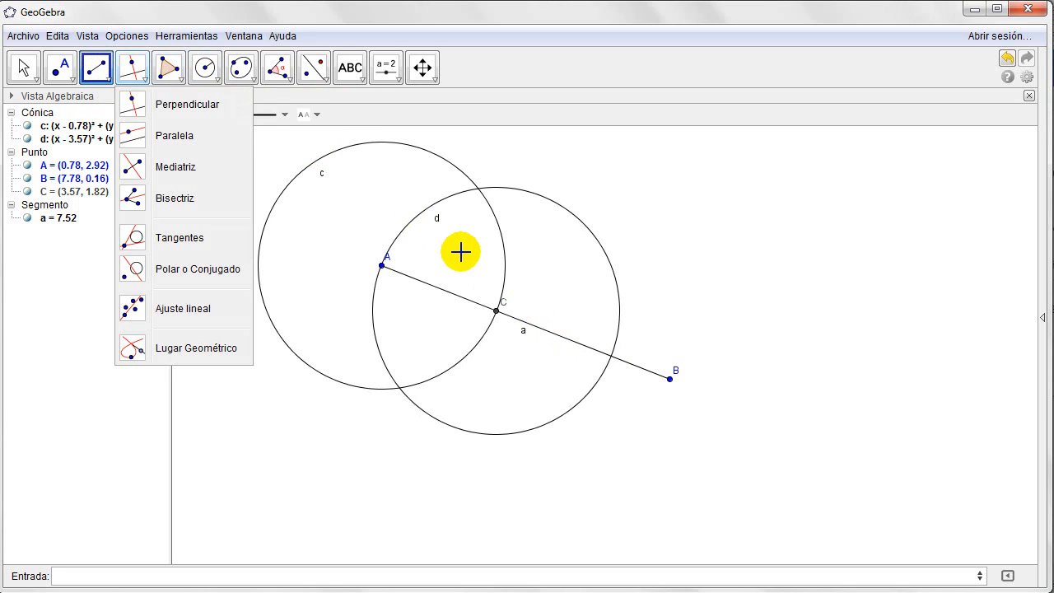
pyautogui.click(497, 311)
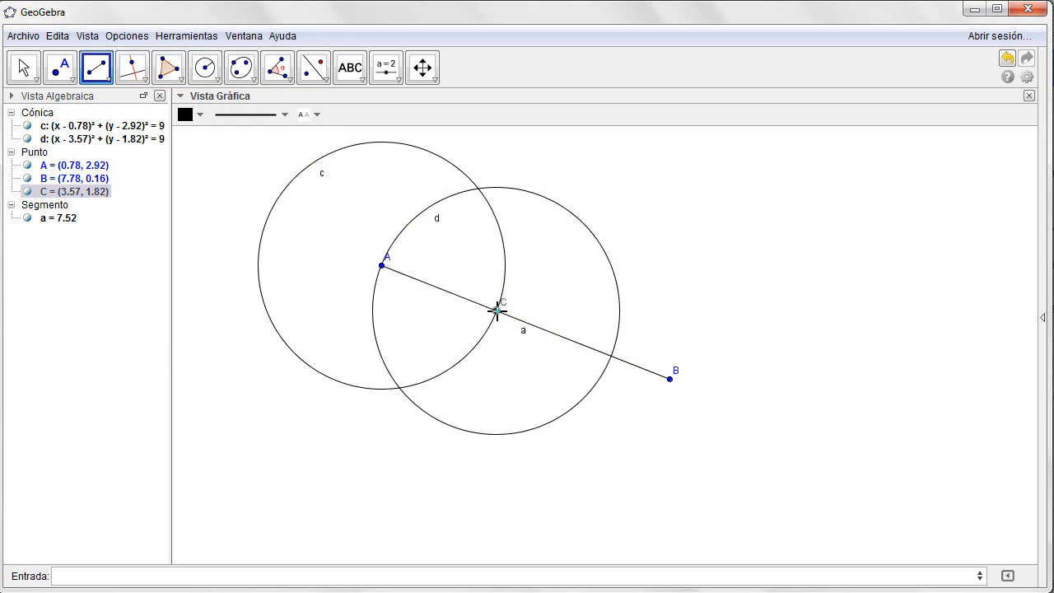
pyautogui.click(572, 214)
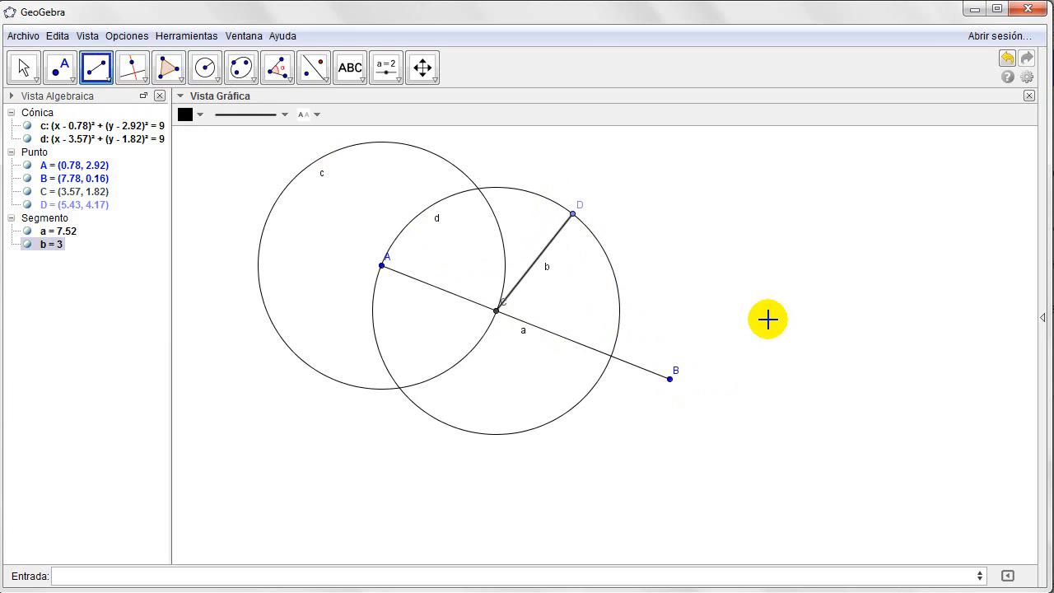
# Test the construction by moving A and B to lengthen the segment and sliding D along the second circle to about (4.93, 3.77)
pyautogui.click(23, 68)
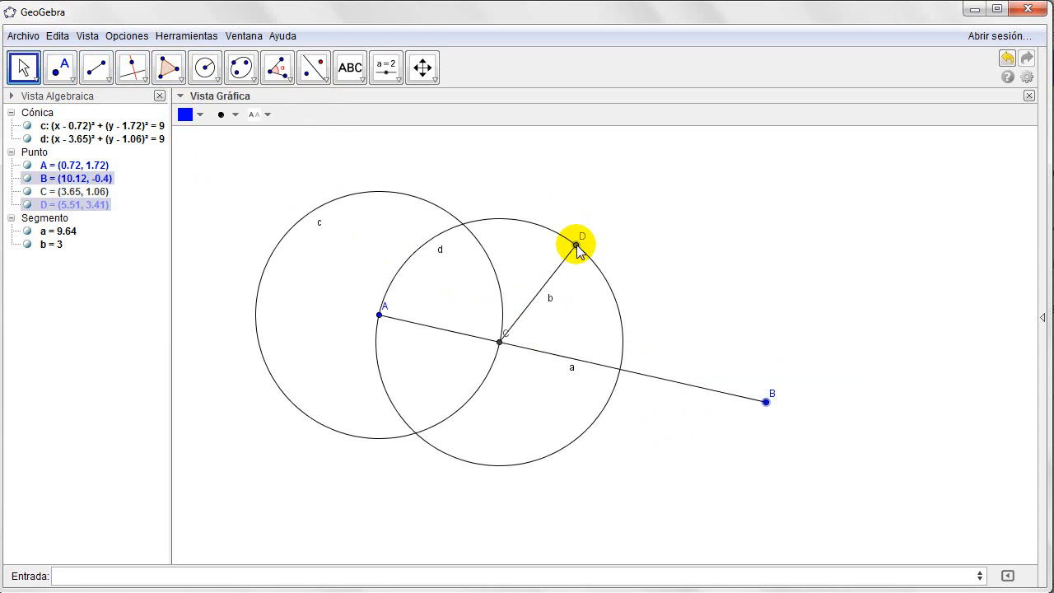
pyautogui.moveTo(579, 242); pyautogui.dragTo(545, 240)
pyautogui.click(500, 342)
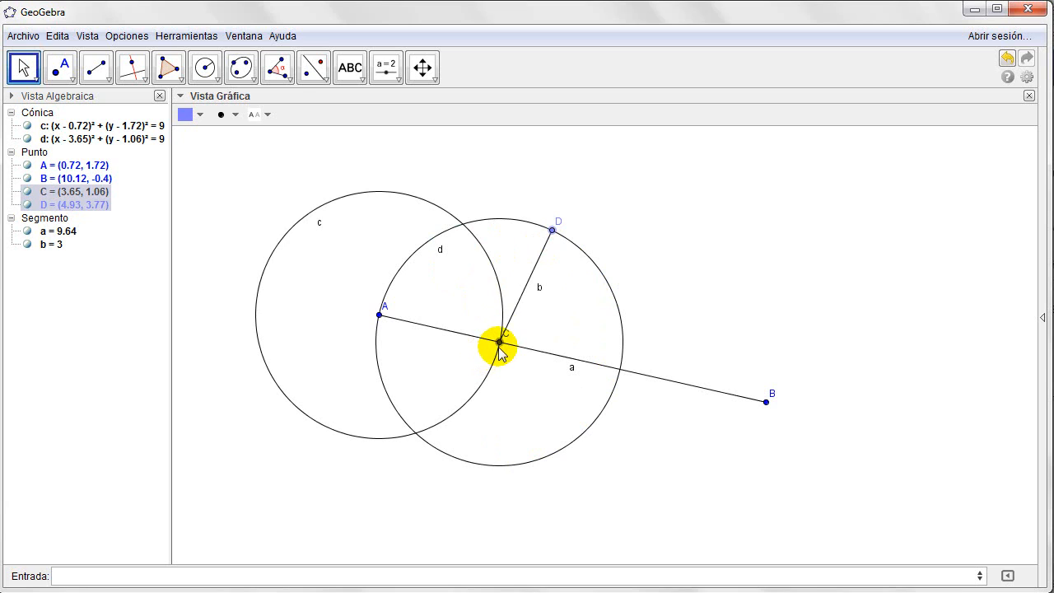
pyautogui.click(482, 345)
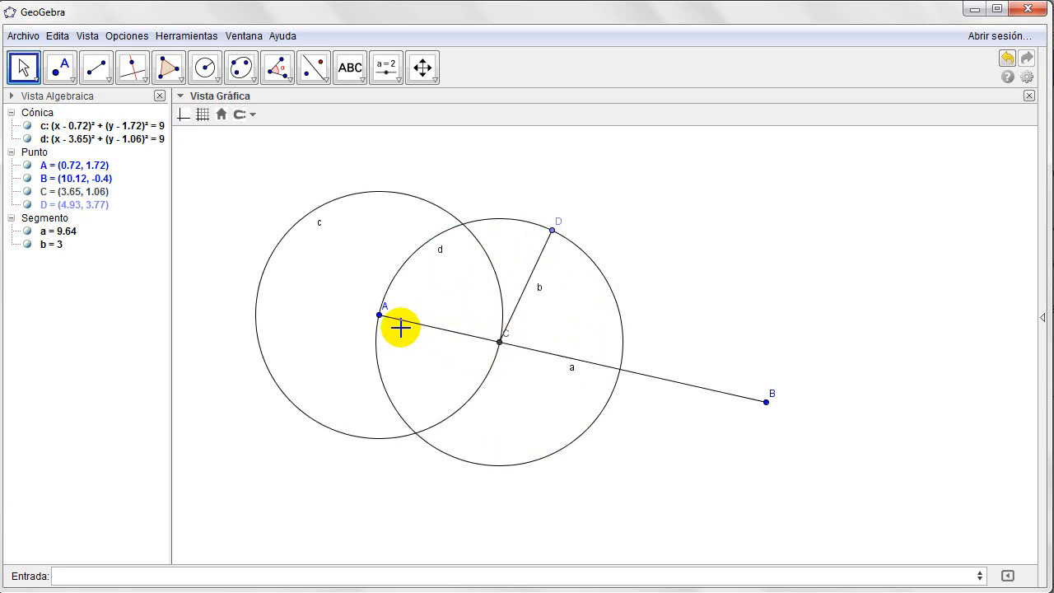
# Move A to about (0.12, 2.78) and B to about (10.94, 0.24), and slide D along its circle to about (4.81, 4.51)
pyautogui.click(380, 317)
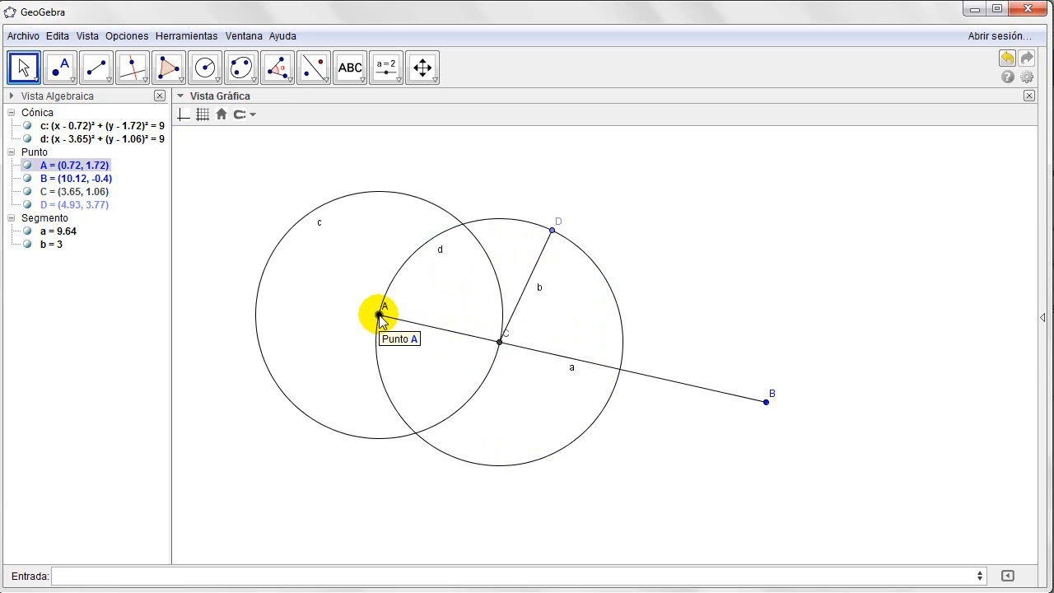
pyautogui.moveTo(379, 317); pyautogui.dragTo(354, 271)
pyautogui.keyDown('ctrl'); pyautogui.click(763, 406); pyautogui.keyUp('ctrl')
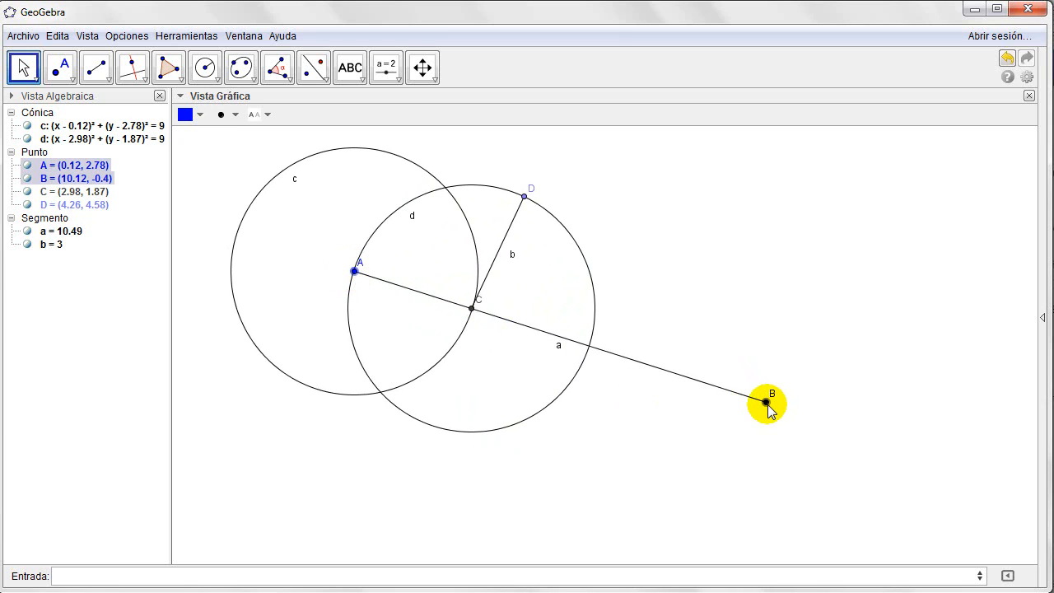
pyautogui.moveTo(766, 402); pyautogui.dragTo(800, 376)
pyautogui.click(537, 188)
pyautogui.moveTo(540, 191); pyautogui.dragTo(517, 239)
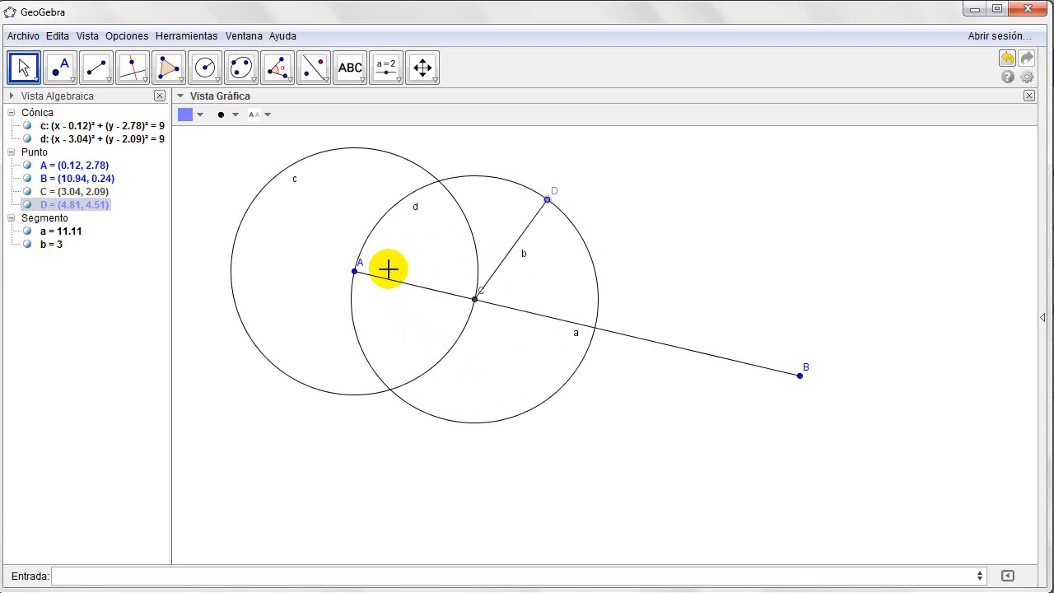
# Move point A to about (-0.06, 1.56) and point B to about (8, -0.96)
pyautogui.moveTo(361, 271); pyautogui.dragTo(362, 316)
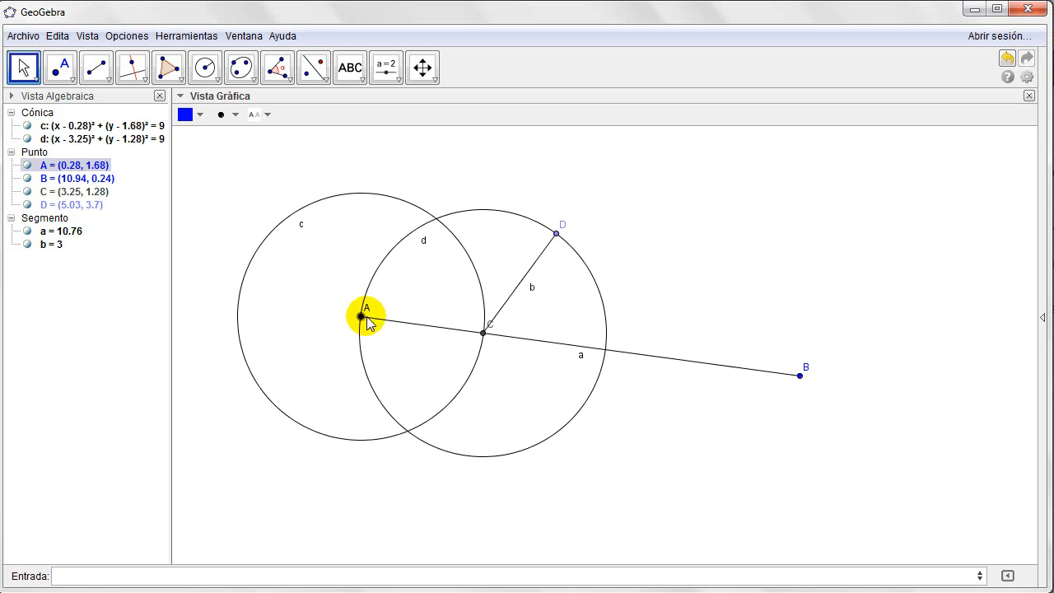
pyautogui.click(484, 333)
pyautogui.click(430, 333)
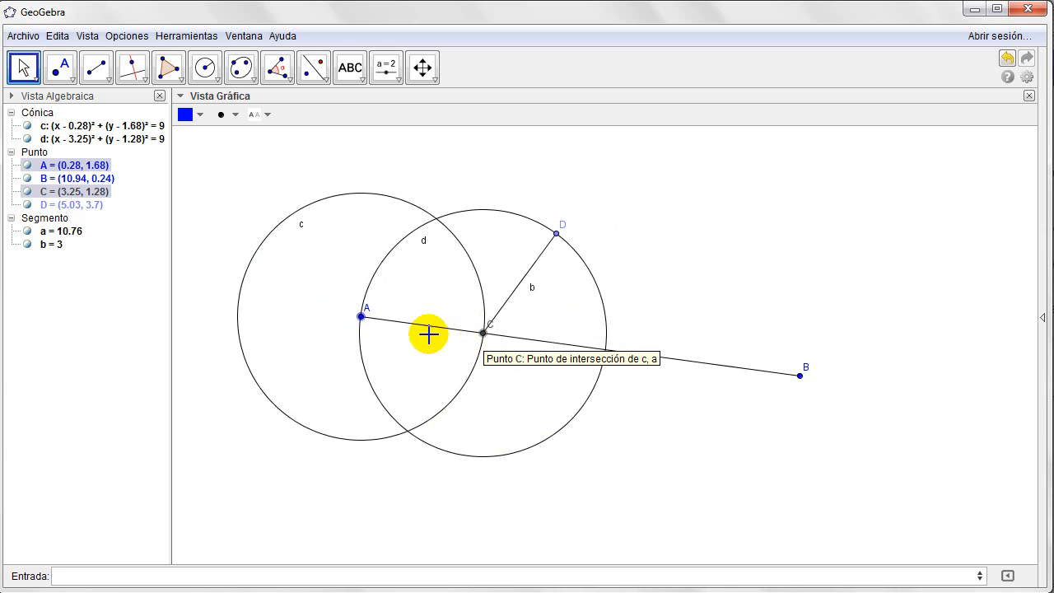
pyautogui.click(361, 317)
pyautogui.moveTo(361, 317)
pyautogui.mouseDown()
pyautogui.moveTo(371, 273)
pyautogui.moveTo(347, 322)
pyautogui.mouseUp()
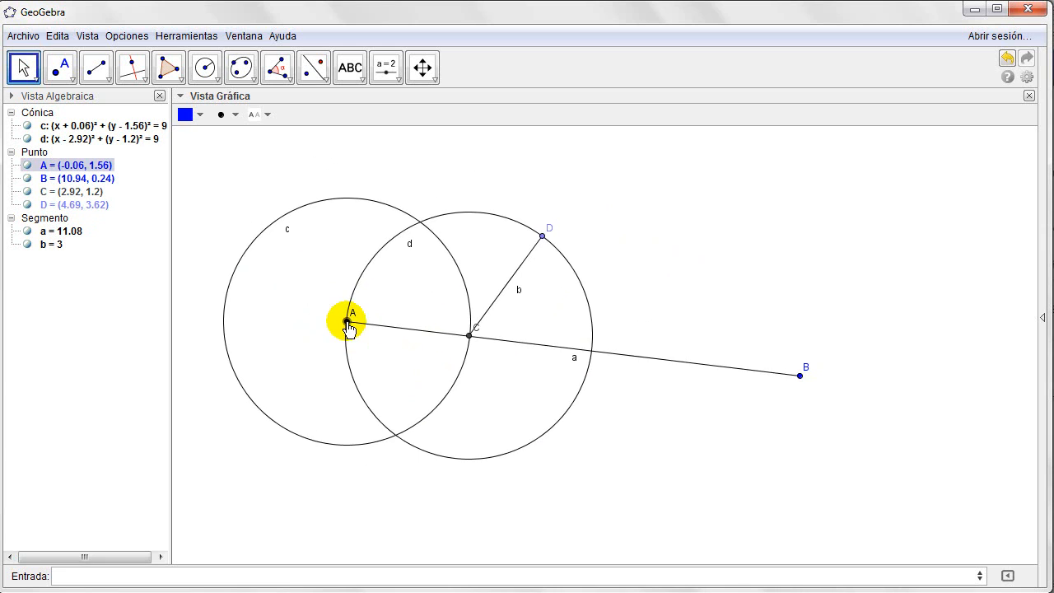
pyautogui.keyDown('ctrl'); pyautogui.click(800, 376); pyautogui.keyUp('ctrl')
pyautogui.moveTo(798, 383); pyautogui.dragTo(678, 424)
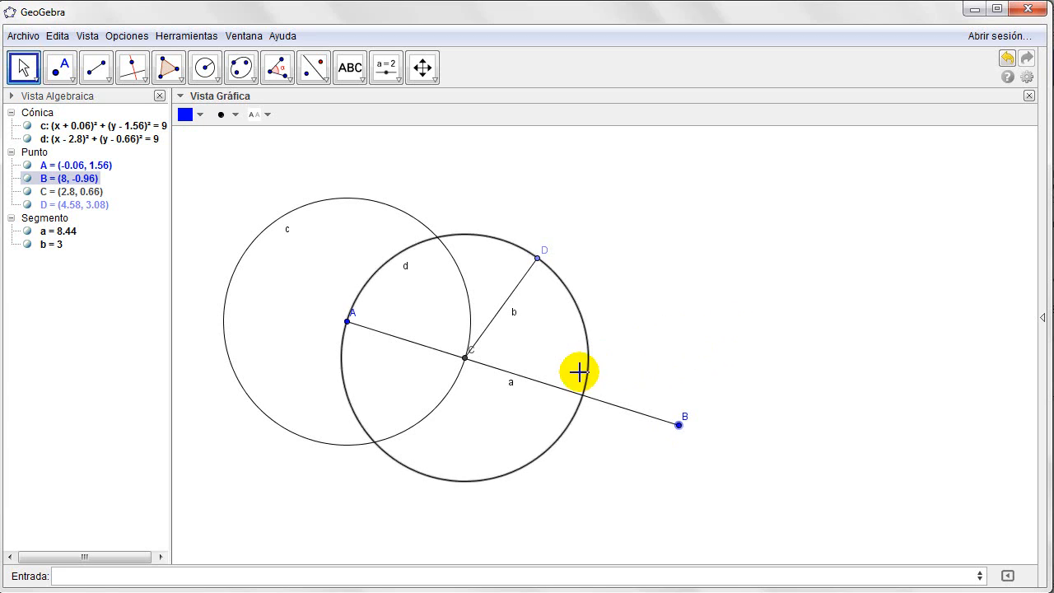
# Slide D along the second circle to about (4.49, 3.14) and move A to about (0.14, 2.3)
pyautogui.moveTo(537, 258); pyautogui.dragTo(579, 311)
pyautogui.moveTo(554, 274); pyautogui.dragTo(546, 238)
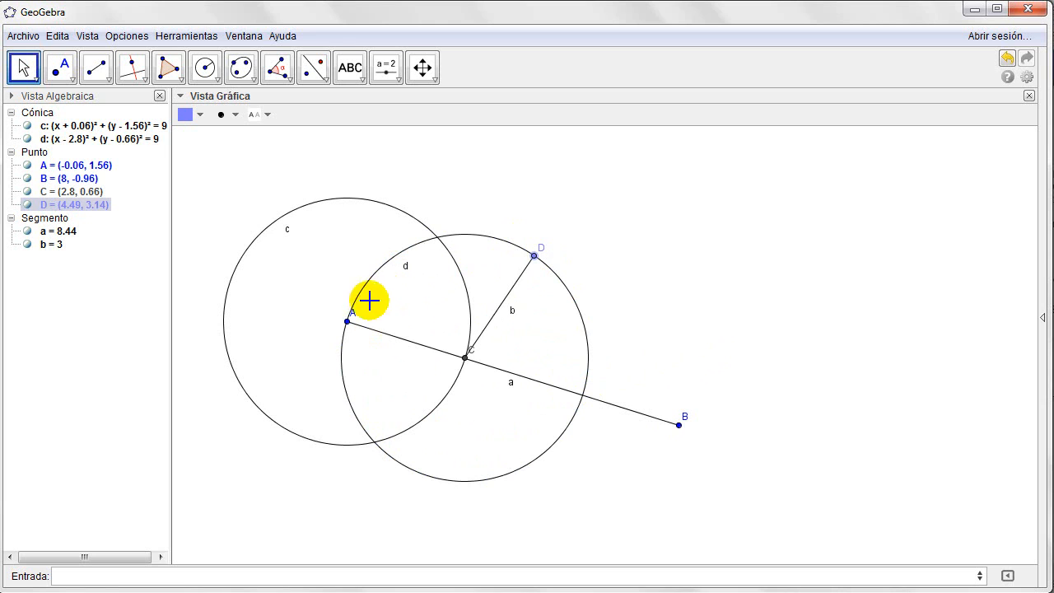
pyautogui.moveTo(349, 326); pyautogui.dragTo(354, 291)
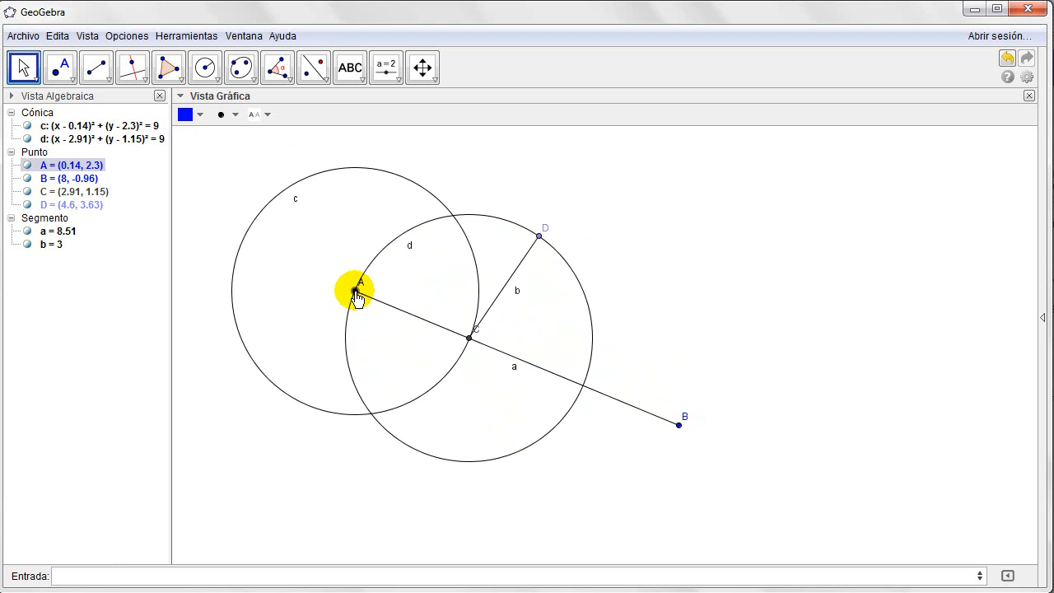
# Reverse the segment's orientation by moving A to about (10.96, 0.84) and B below and to the left of it
pyautogui.moveTo(682, 424); pyautogui.dragTo(647, 416)
pyautogui.moveTo(528, 494); pyautogui.dragTo(502, 511)
pyautogui.moveTo(355, 291); pyautogui.dragTo(800, 351)
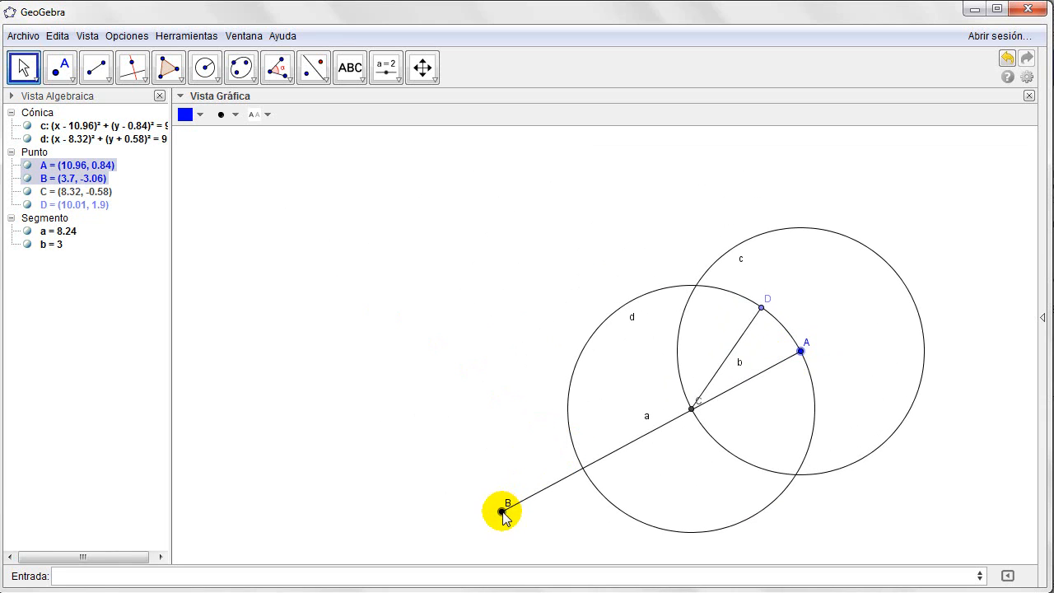
pyautogui.moveTo(504, 512); pyautogui.dragTo(430, 406)
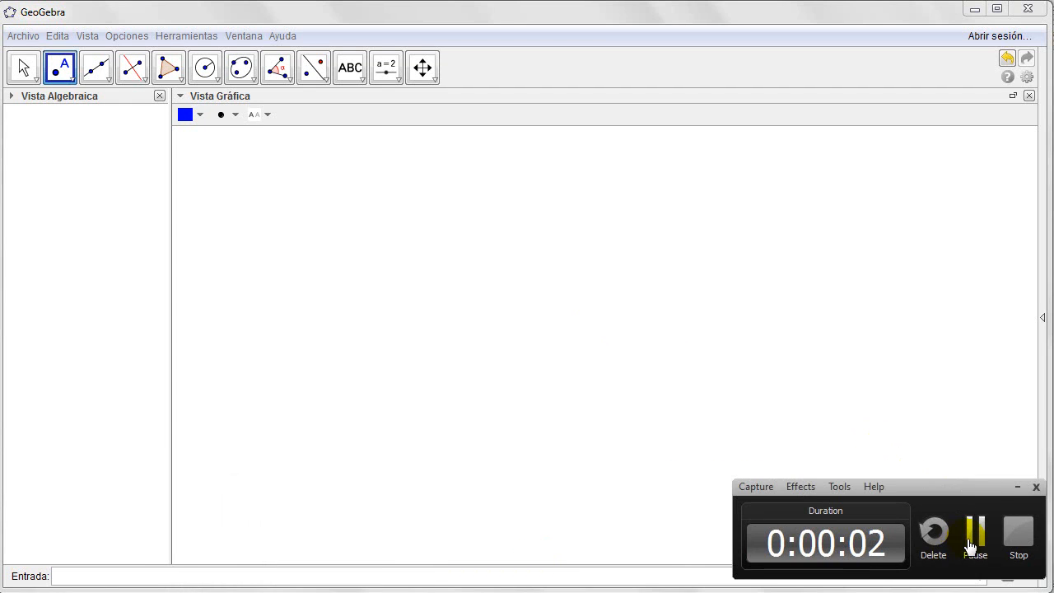
pyautogui.click(968, 539)
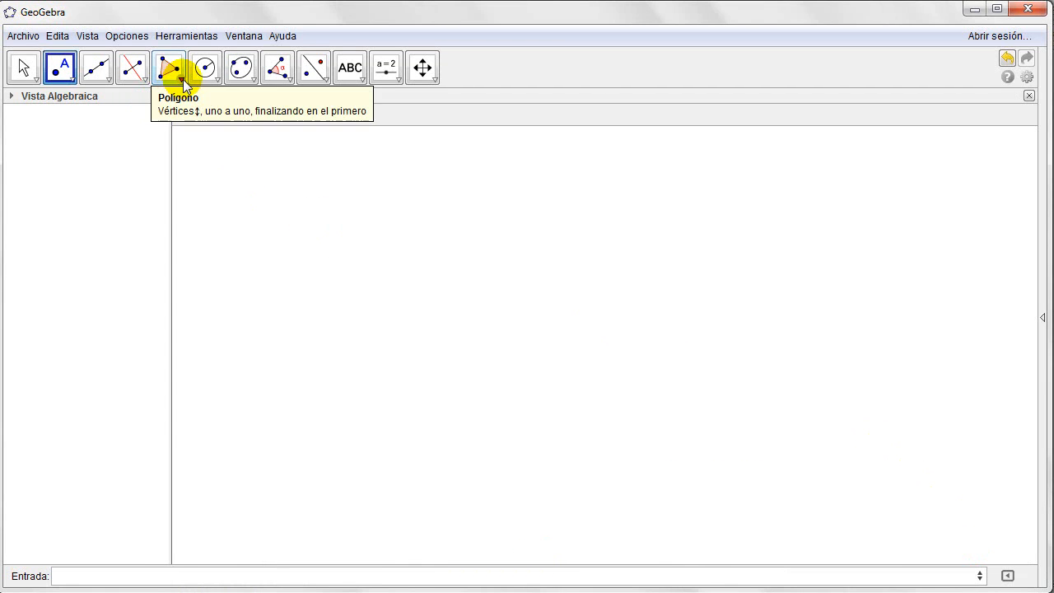
# Draw a triangle with vertices A at about (2.3, 2.88), B at about (0.76, -0.88) and C at about (9.98, 1.48)
pyautogui.click(171, 70)
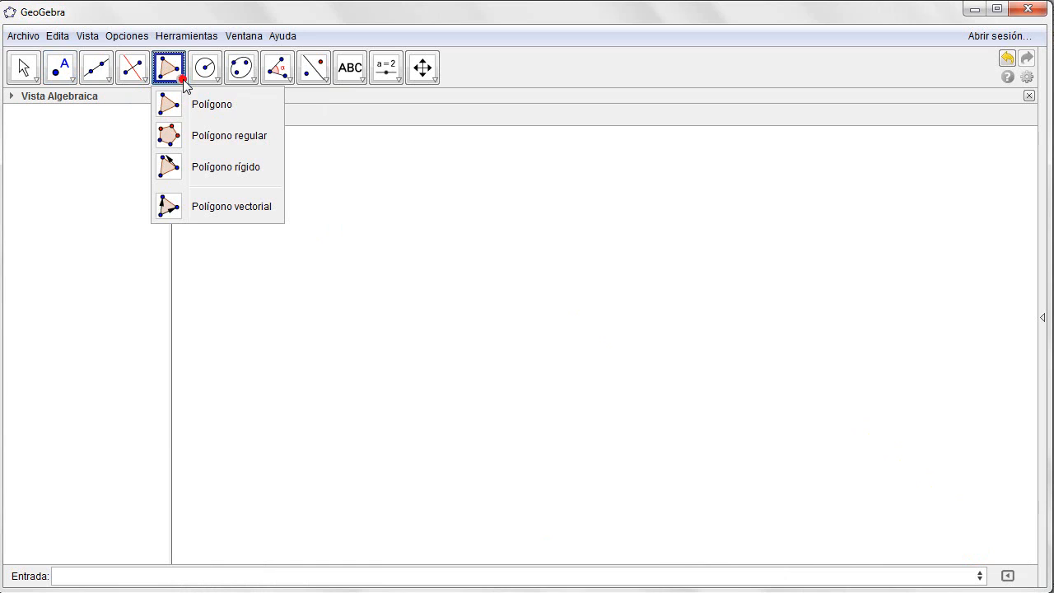
pyautogui.click(443, 266)
pyautogui.click(380, 421)
pyautogui.click(761, 328)
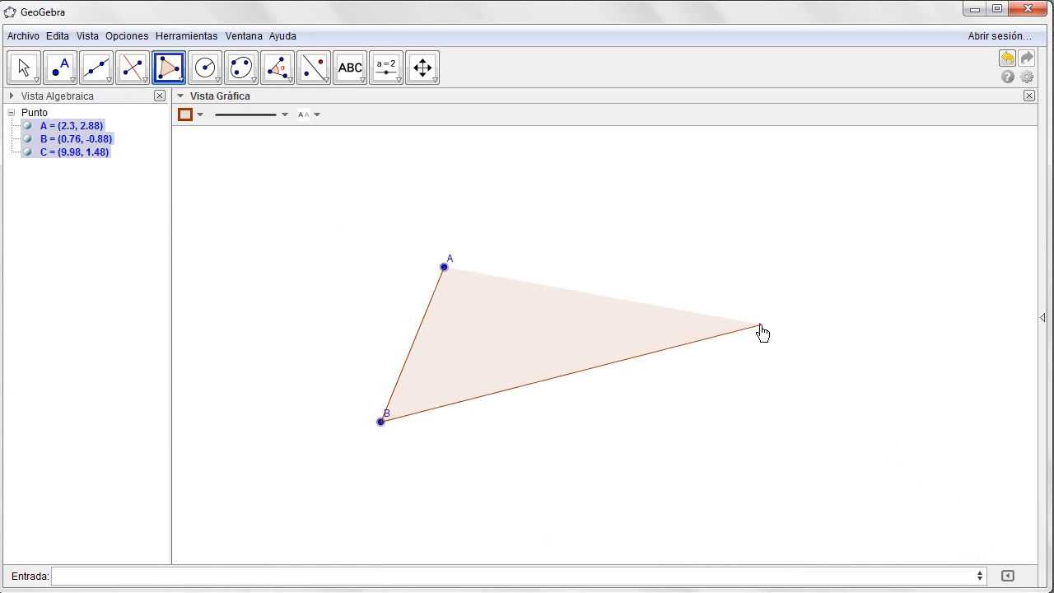
pyautogui.click(446, 268)
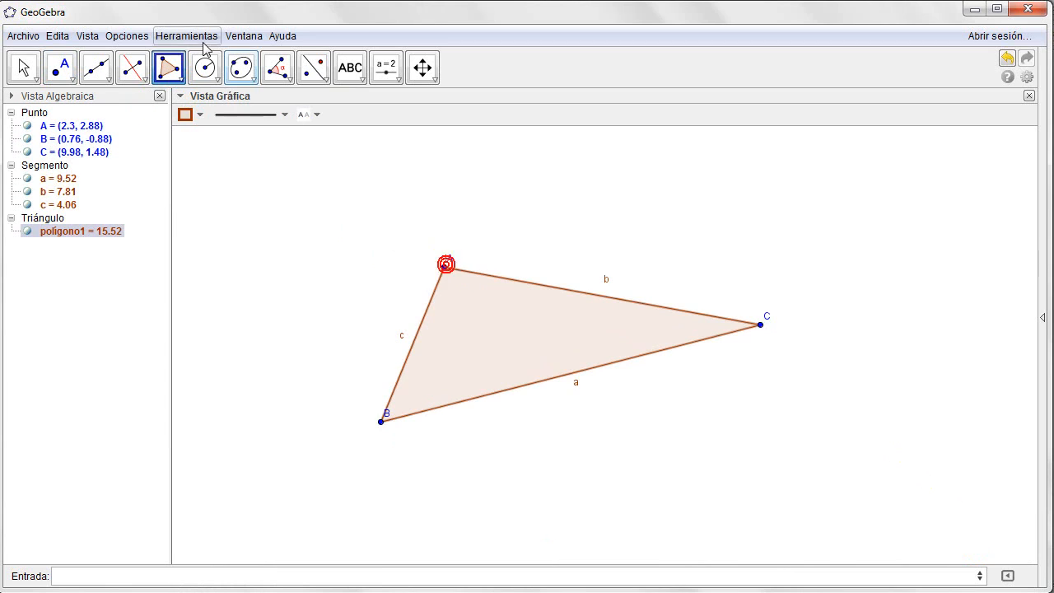
# Construct the perpendicular bisectors of sides AB and AC and mark the point where they intersect
pyautogui.click(140, 76)
pyautogui.click(168, 167)
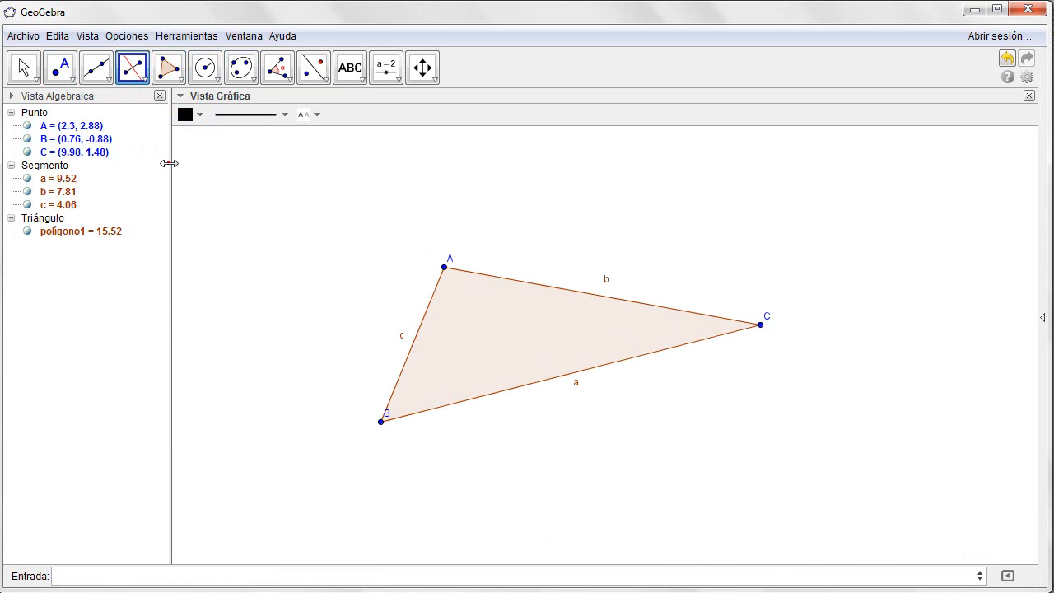
pyautogui.click(425, 313)
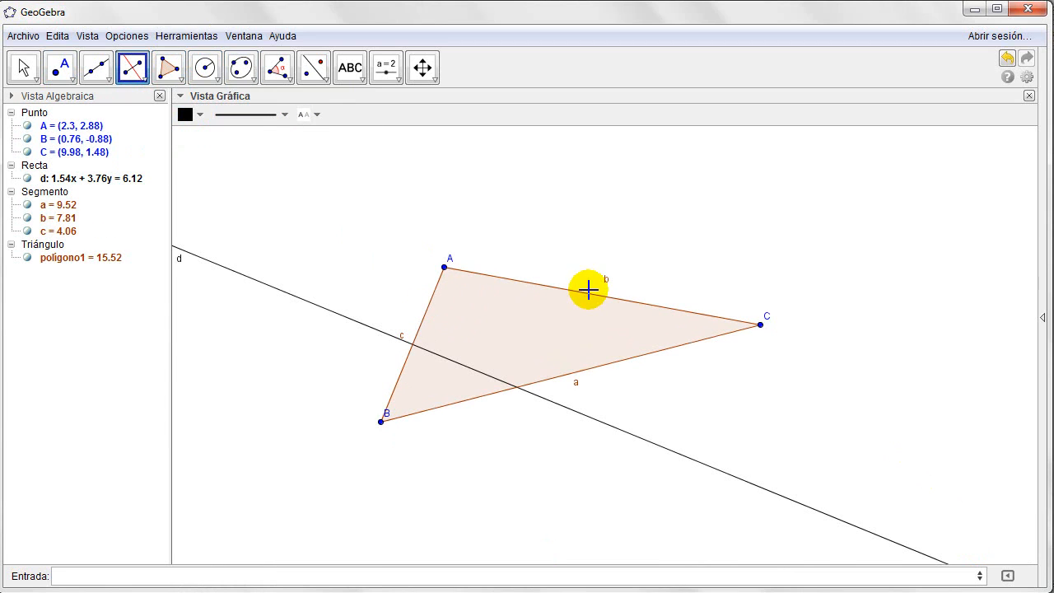
pyautogui.click(591, 292)
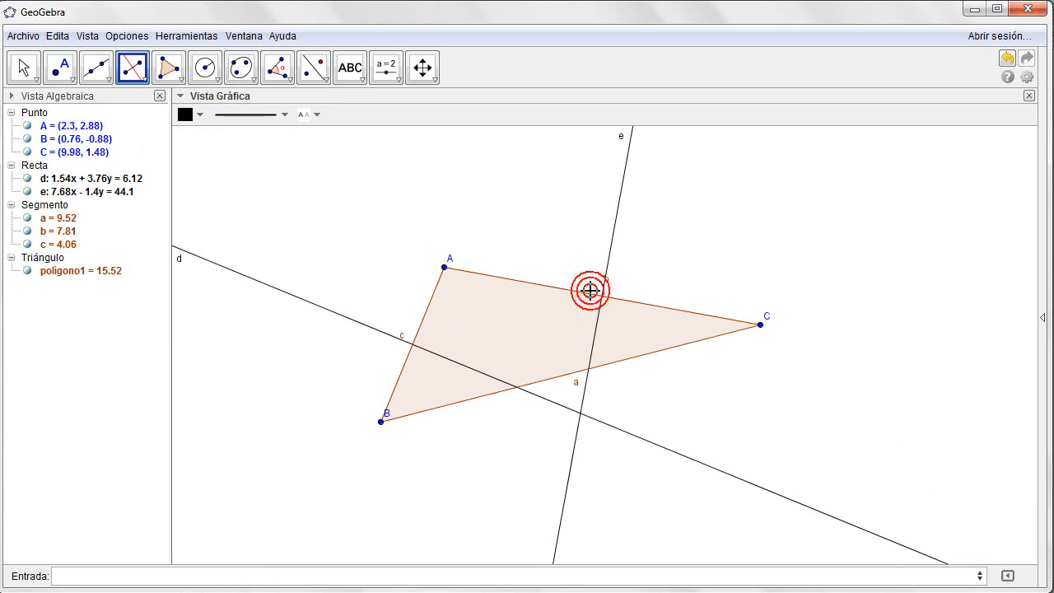
pyautogui.click(72, 68)
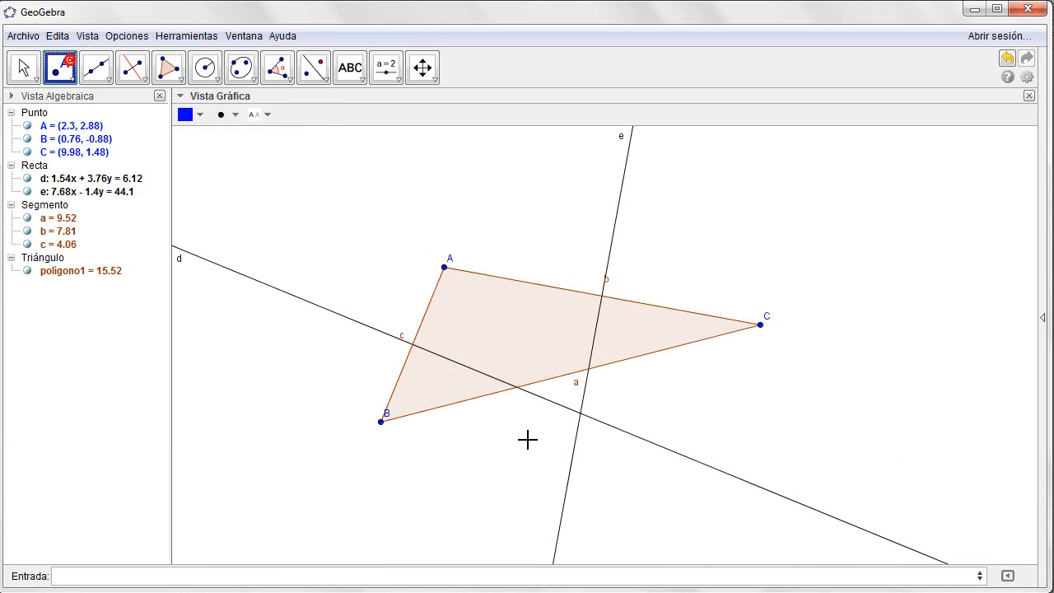
pyautogui.click(580, 416)
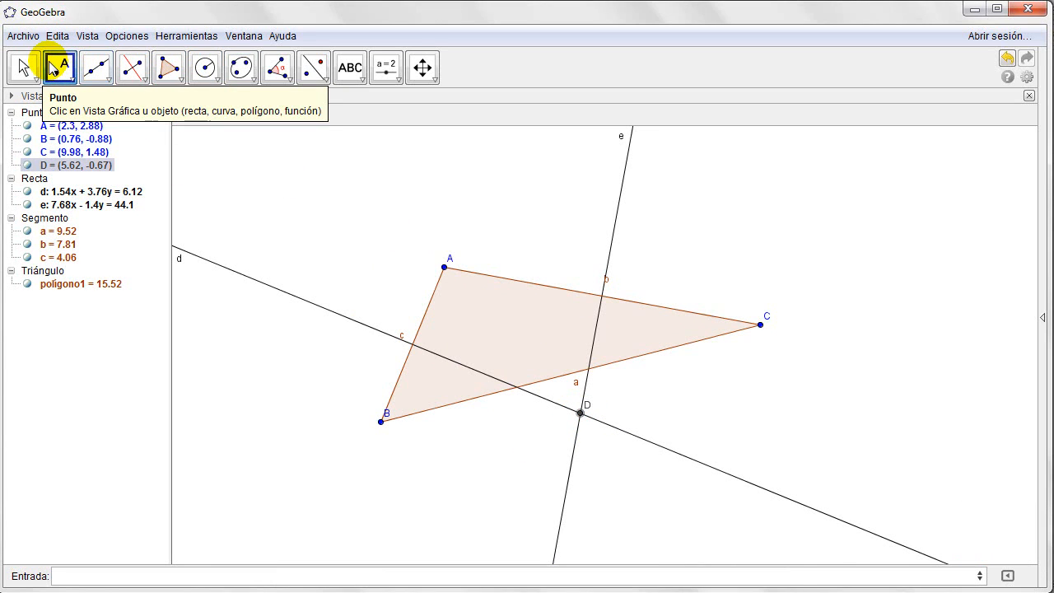
pyautogui.press('Escape')
# Move vertex A to about (2.58, 4.02), C to about (8.32, -1.36) and B to about (-0.04, -0.28)
pyautogui.click(443, 268)
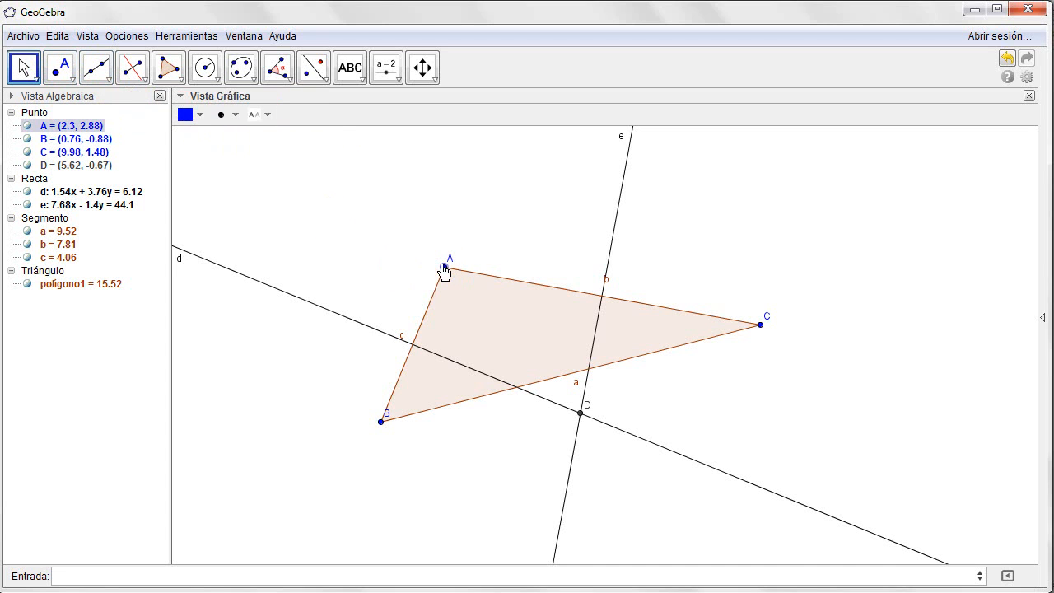
pyautogui.moveTo(444, 268); pyautogui.dragTo(455, 219)
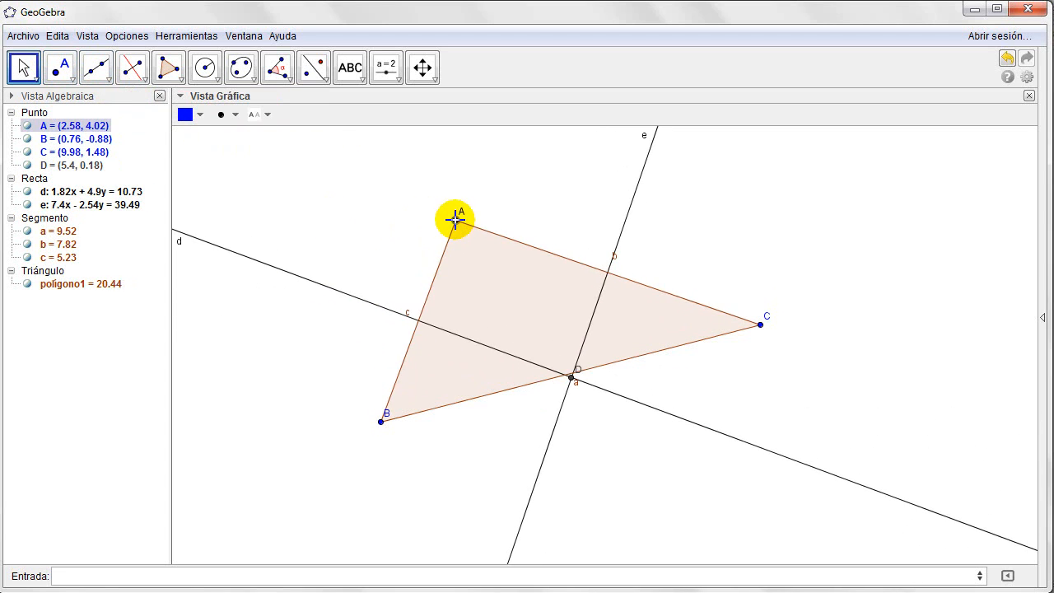
pyautogui.moveTo(761, 324); pyautogui.dragTo(692, 439)
pyautogui.moveTo(380, 420); pyautogui.dragTo(348, 397)
# Move vertex C to about (8.96, 1.18), B to about (-0.22, -2.38) and A to about (2.16, 2.82)
pyautogui.click(692, 442)
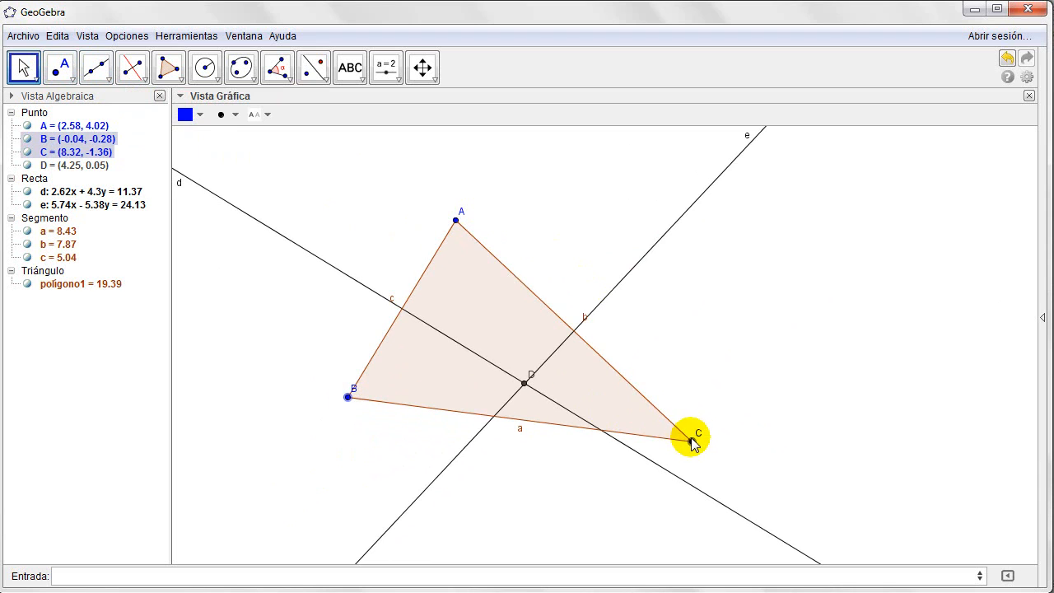
pyautogui.moveTo(694, 445); pyautogui.dragTo(720, 338)
pyautogui.moveTo(348, 399); pyautogui.dragTo(343, 489)
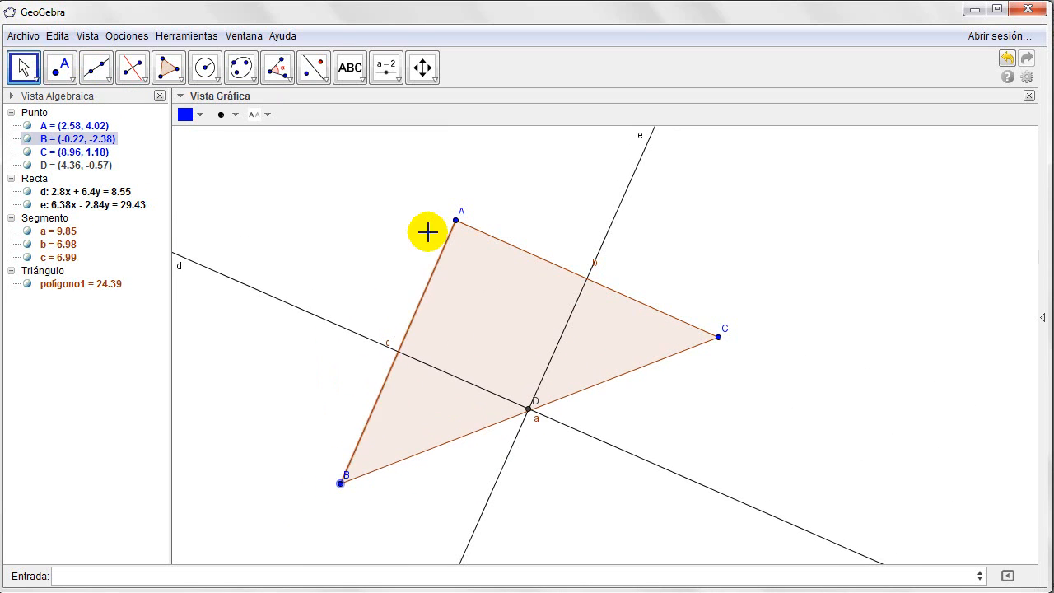
pyautogui.moveTo(456, 221); pyautogui.dragTo(439, 272)
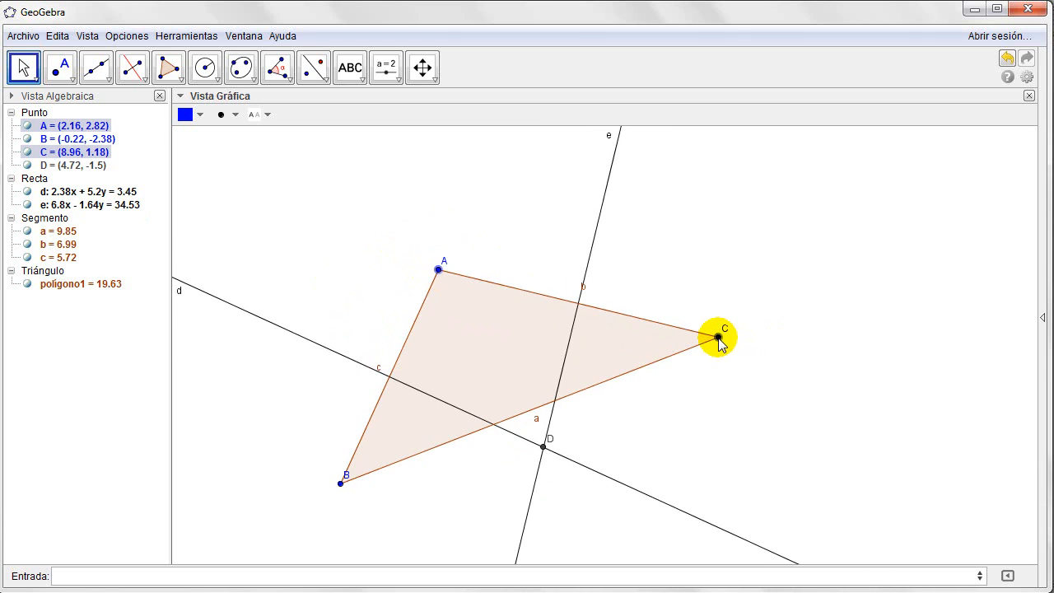
# Lower and then raise C to about (8.88, -0.32), moving A to about (2.5, 3.88) and B to about (0.72, -0.92)
pyautogui.moveTo(718, 338); pyautogui.dragTo(705, 475)
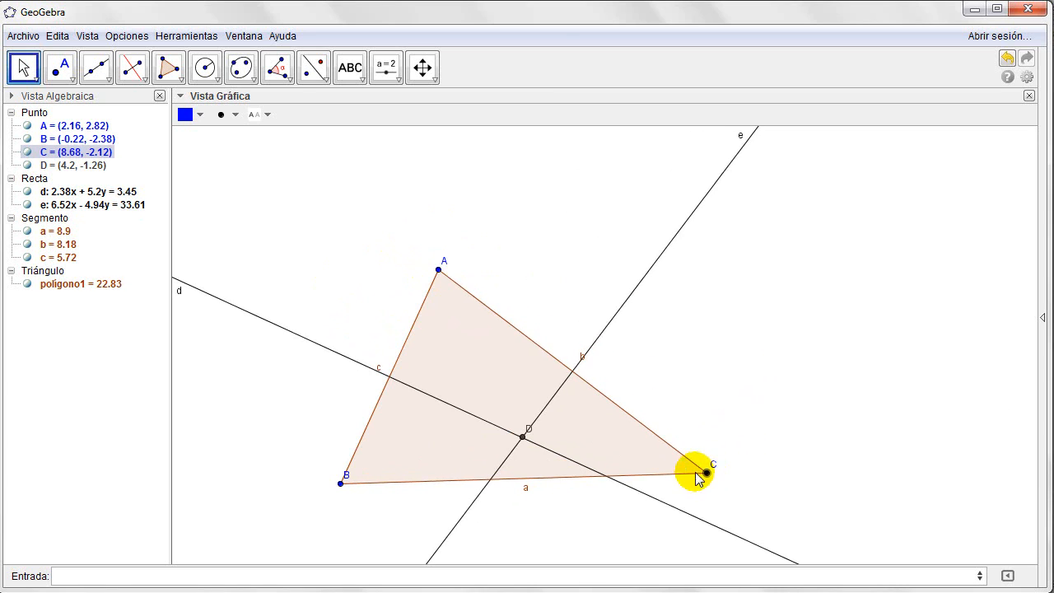
pyautogui.moveTo(439, 271); pyautogui.dragTo(453, 226)
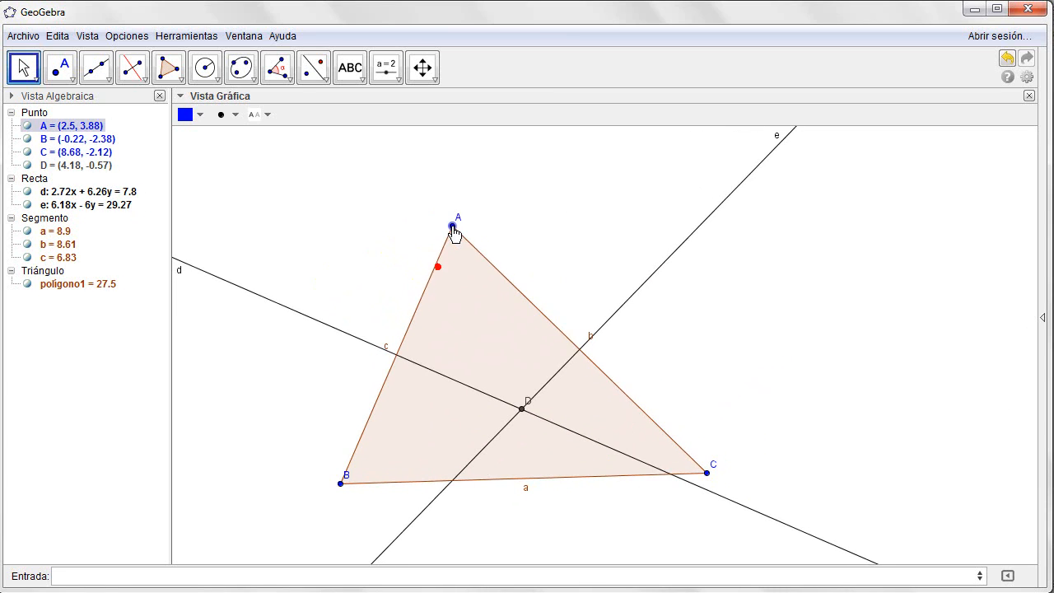
pyautogui.moveTo(710, 475); pyautogui.dragTo(717, 401)
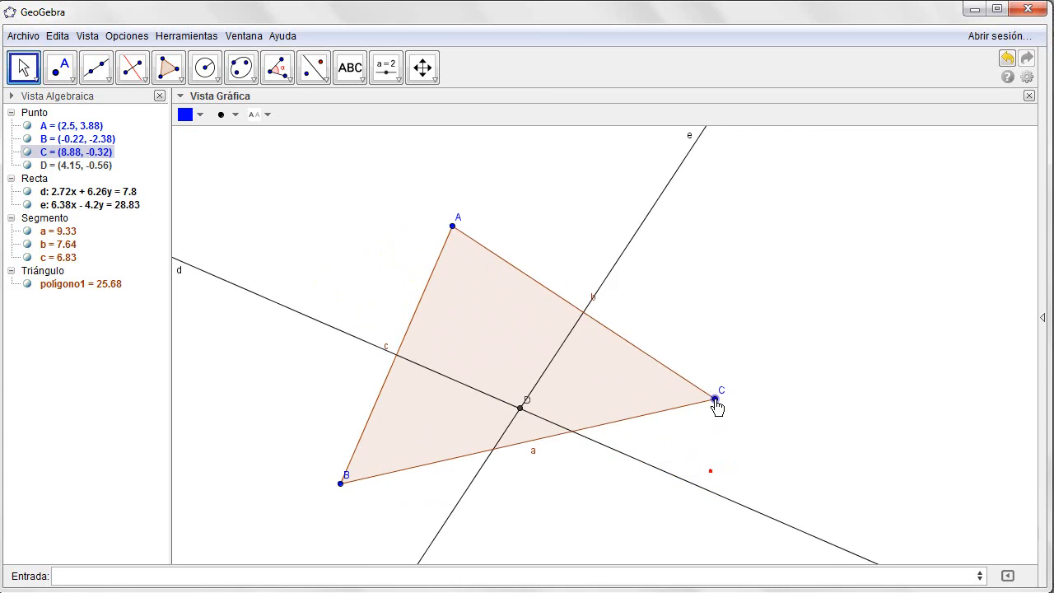
pyautogui.moveTo(341, 484); pyautogui.dragTo(379, 423)
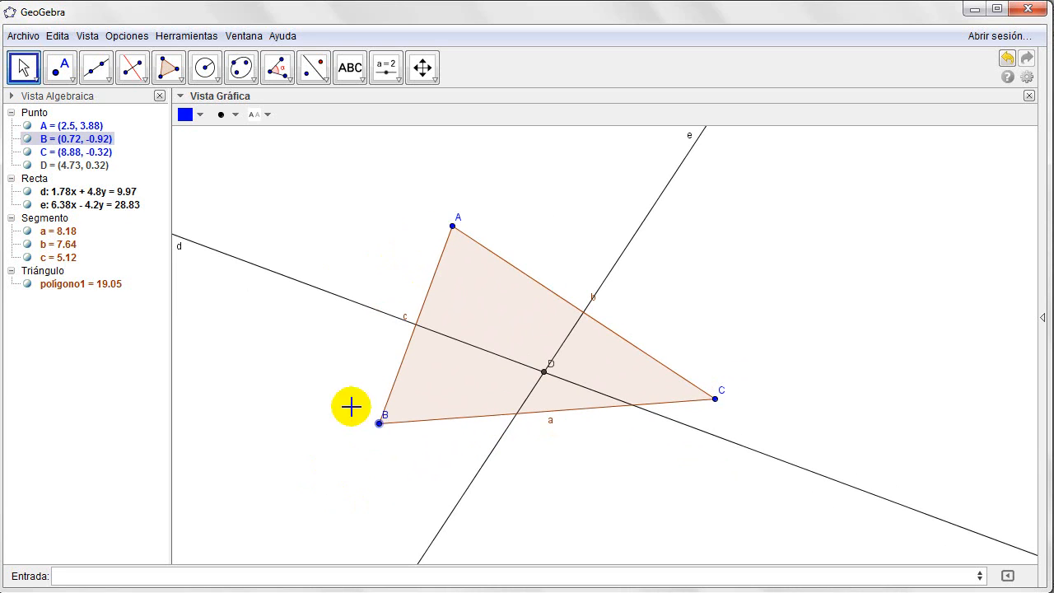
# Place free points E at about (5.82, 3.28) and F at about (2.34, -1.72) and draw a line through them
pyautogui.click(66, 72)
pyautogui.click(589, 250)
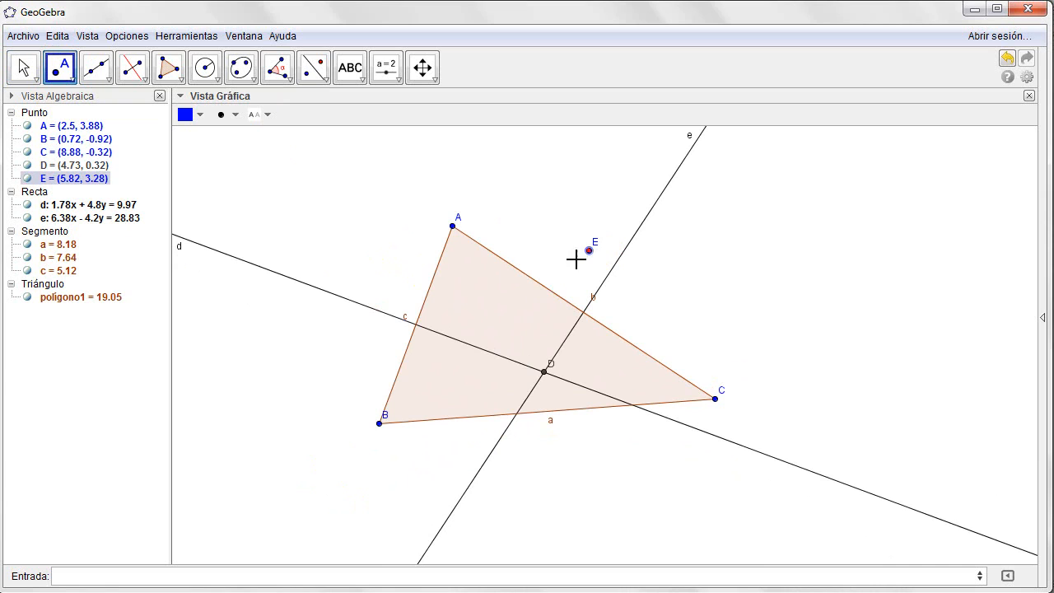
pyautogui.click(445, 457)
pyautogui.click(97, 67)
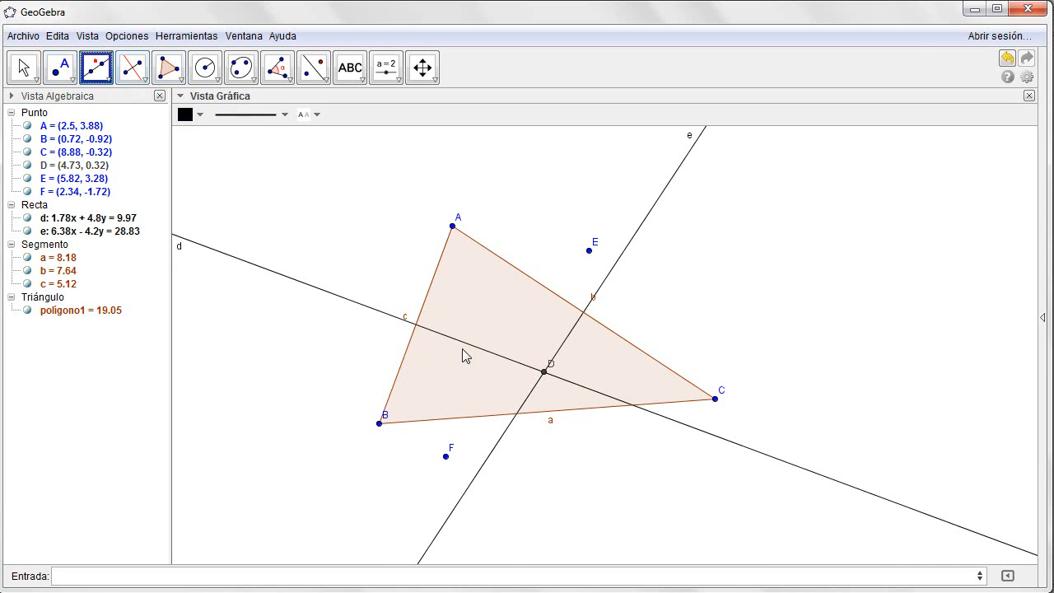
pyautogui.click(447, 466)
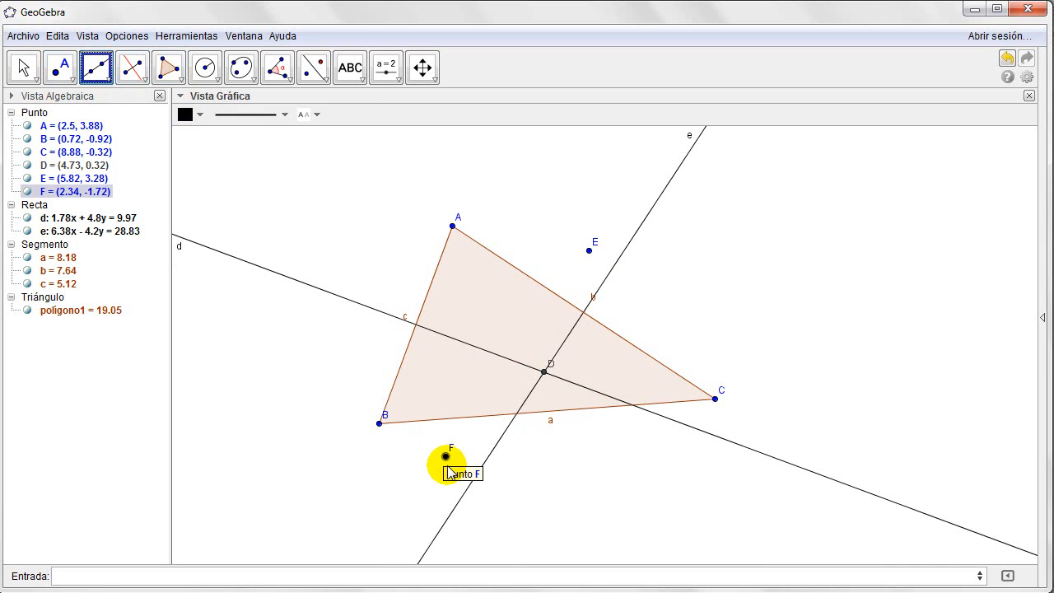
pyautogui.click(589, 249)
# Align the free line with the bisector of AC by moving E to about (6.62, 3.22) and F to about (3.02, -2.22)
pyautogui.click(65, 62)
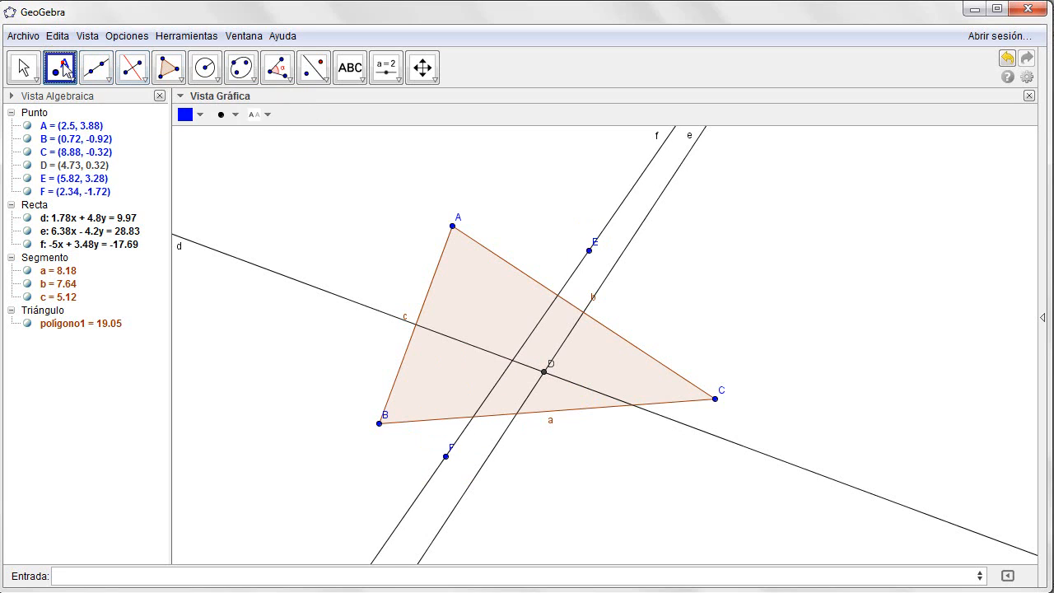
pyautogui.click(26, 65)
pyautogui.click(590, 252)
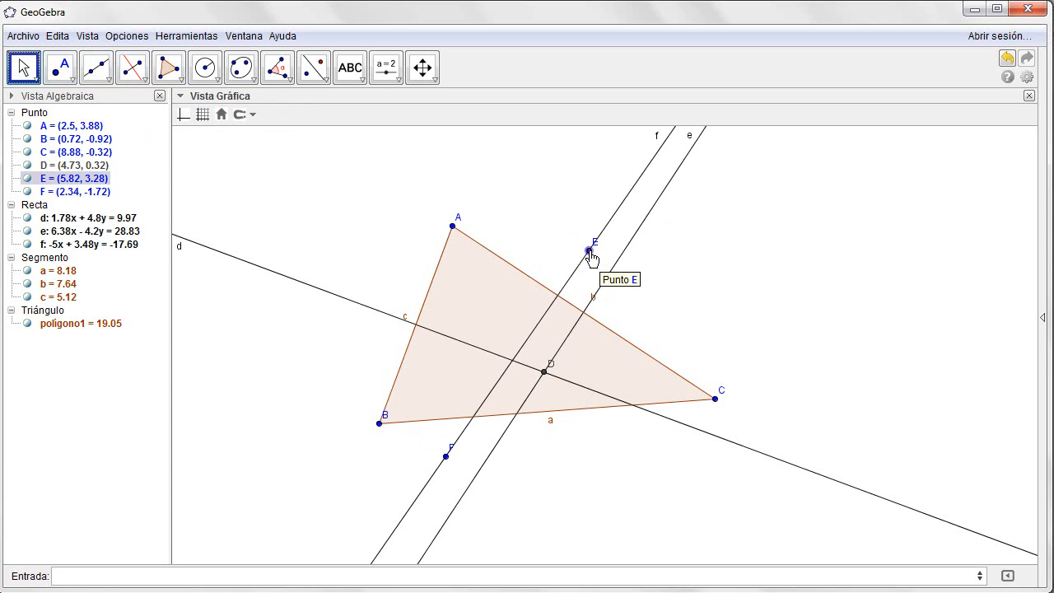
pyautogui.moveTo(589, 252); pyautogui.dragTo(618, 256)
pyautogui.moveTo(446, 456); pyautogui.dragTo(477, 481)
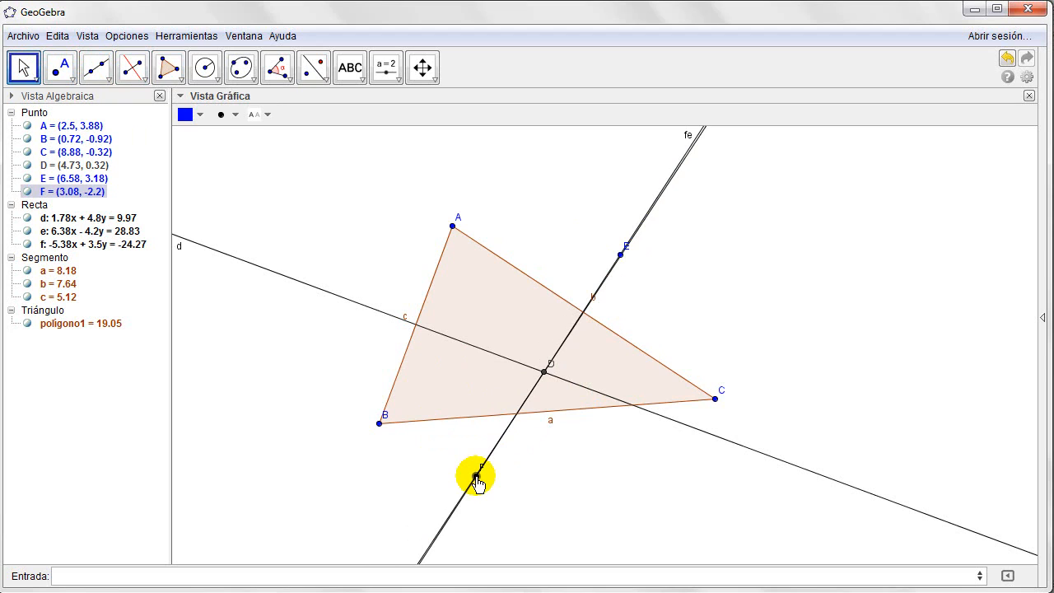
pyautogui.moveTo(478, 482); pyautogui.dragTo(475, 485)
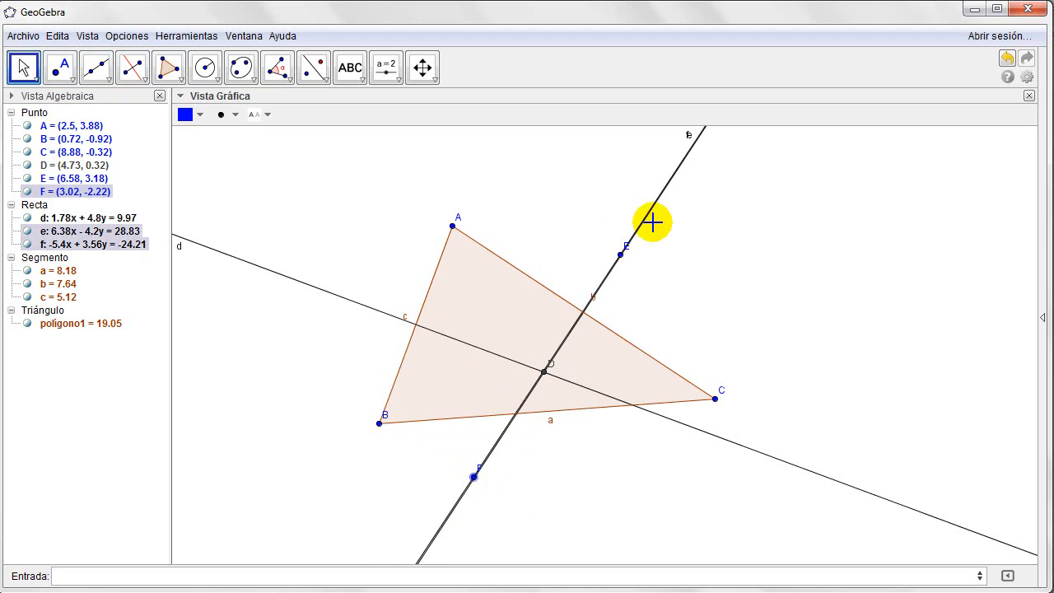
pyautogui.moveTo(620, 256); pyautogui.dragTo(623, 260)
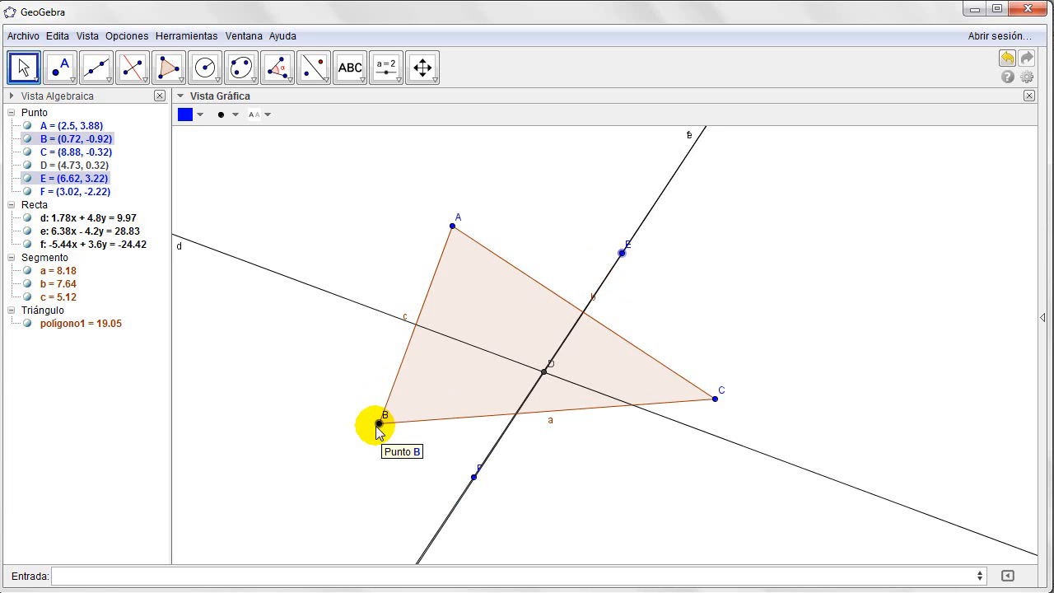
# Move vertex B to about (0.2, 0.02), A to about (0.66, 3.44) and C to about (10.74, -0.08)
pyautogui.moveTo(380, 430); pyautogui.dragTo(360, 392)
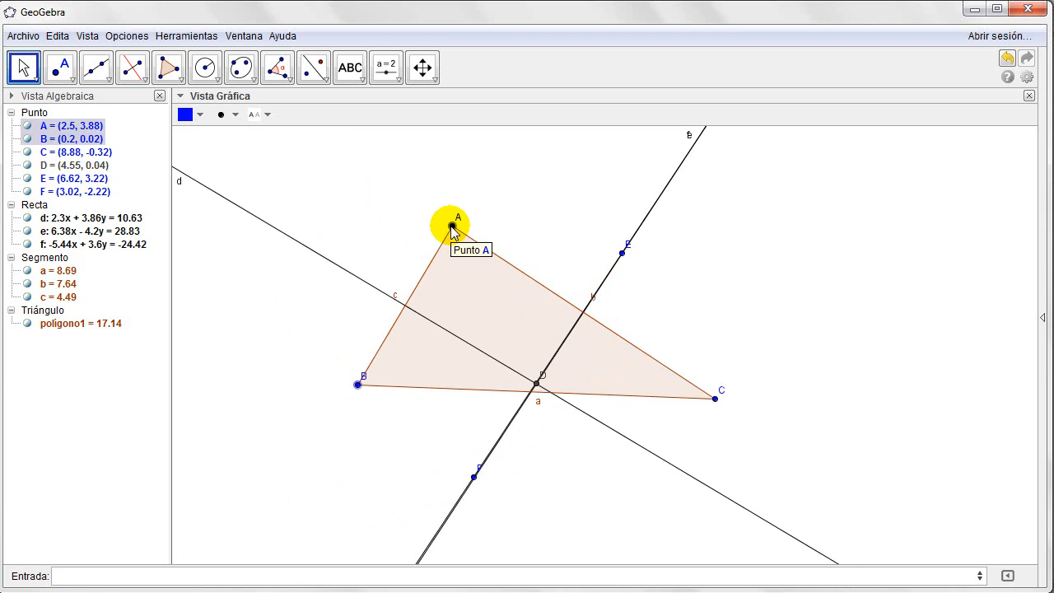
pyautogui.moveTo(452, 229); pyautogui.dragTo(376, 244)
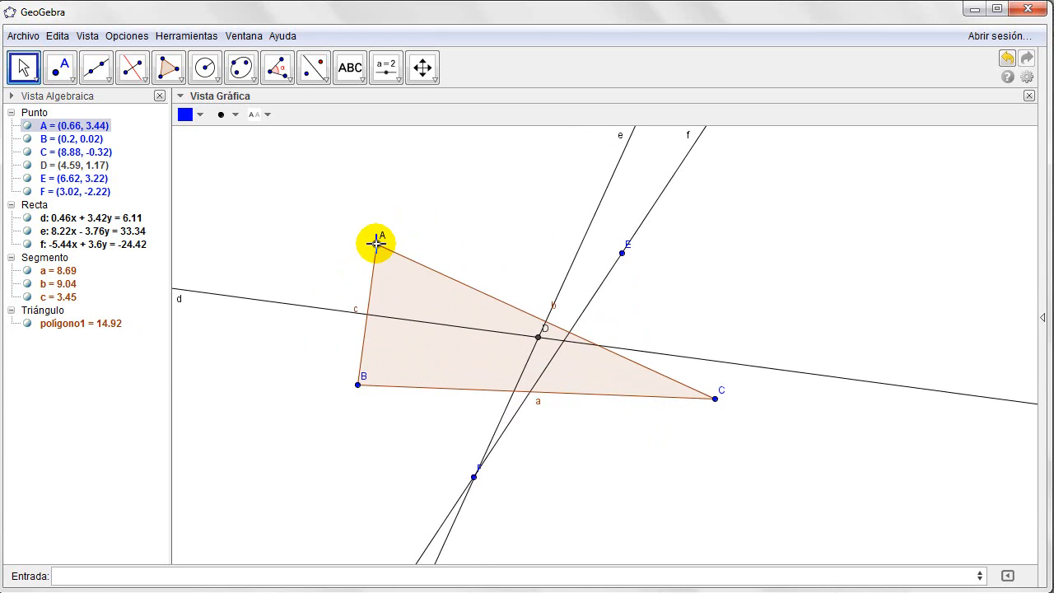
pyautogui.moveTo(714, 400); pyautogui.dragTo(794, 396)
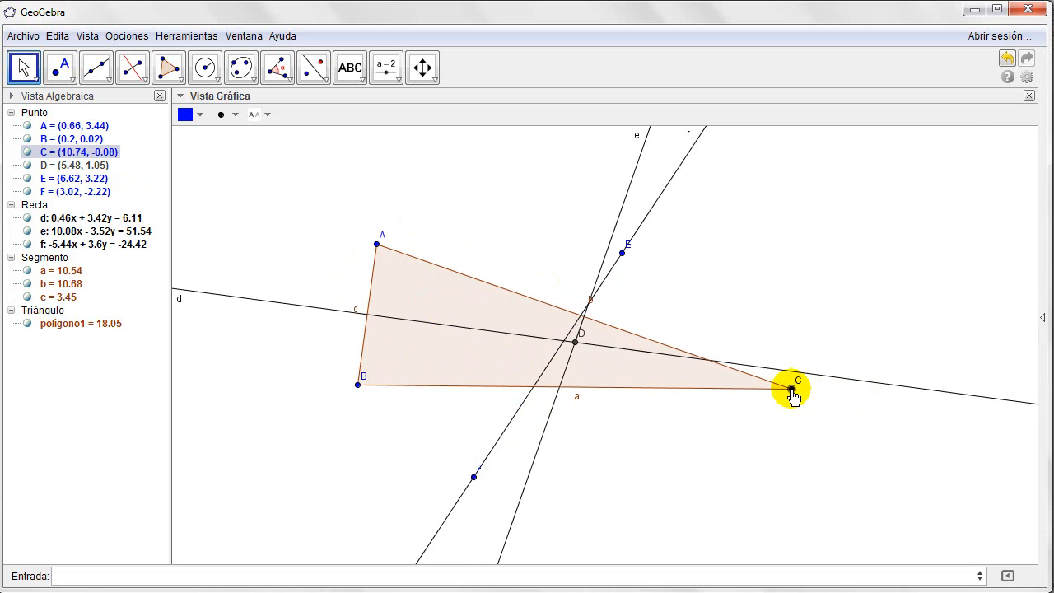
# Shift the free line by moving E to about (4.66, 3.9) and F to about (2.66, -2.46), and clear the selection
pyautogui.moveTo(623, 253); pyautogui.dragTo(541, 224)
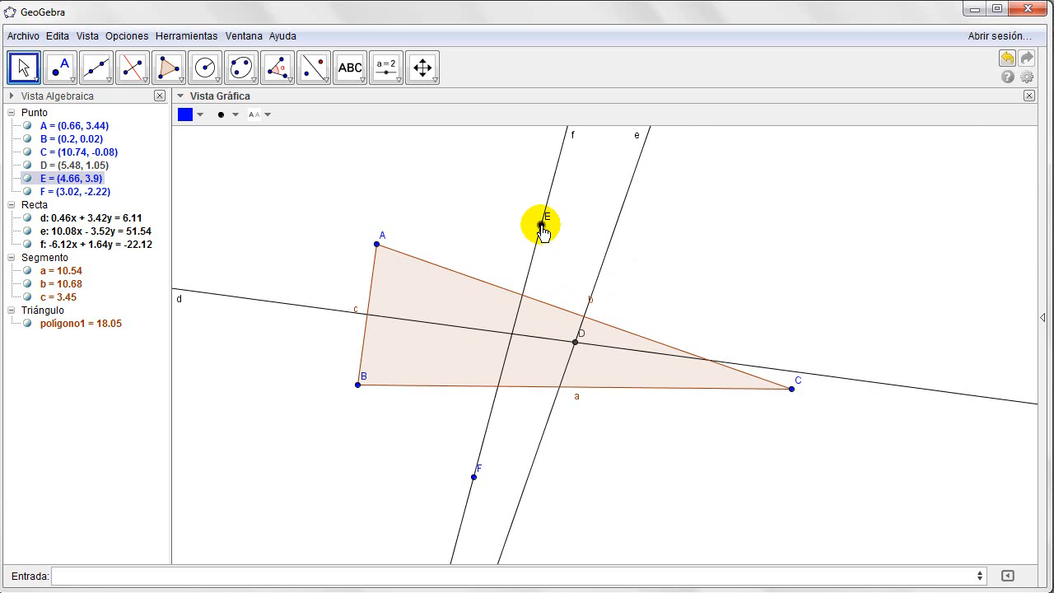
pyautogui.moveTo(476, 477)
pyautogui.mouseDown()
pyautogui.moveTo(478, 485)
pyautogui.moveTo(405, 478)
pyautogui.moveTo(459, 489)
pyautogui.mouseUp()
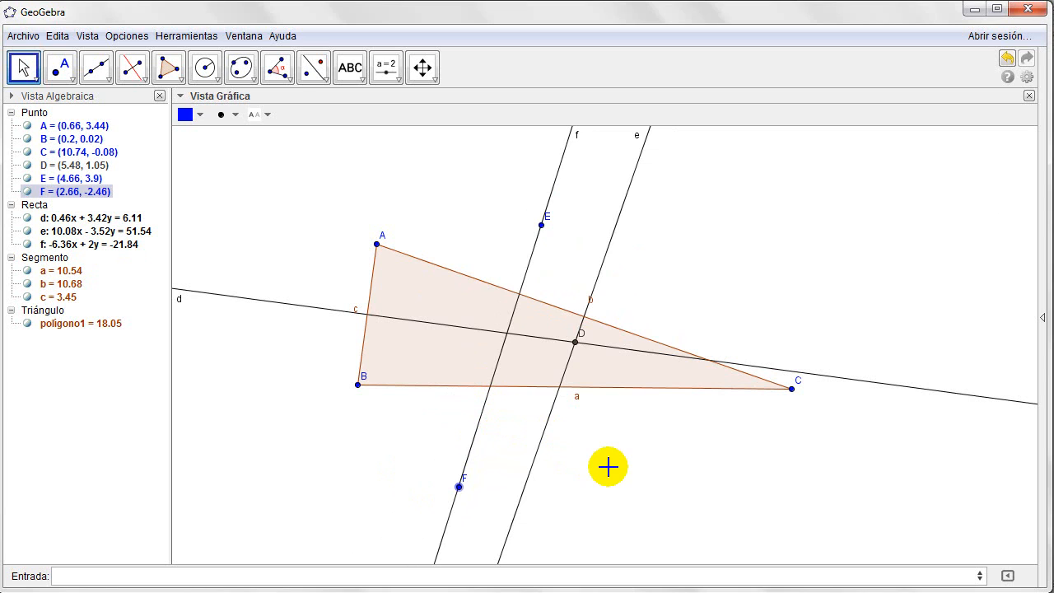
pyautogui.click(788, 444)
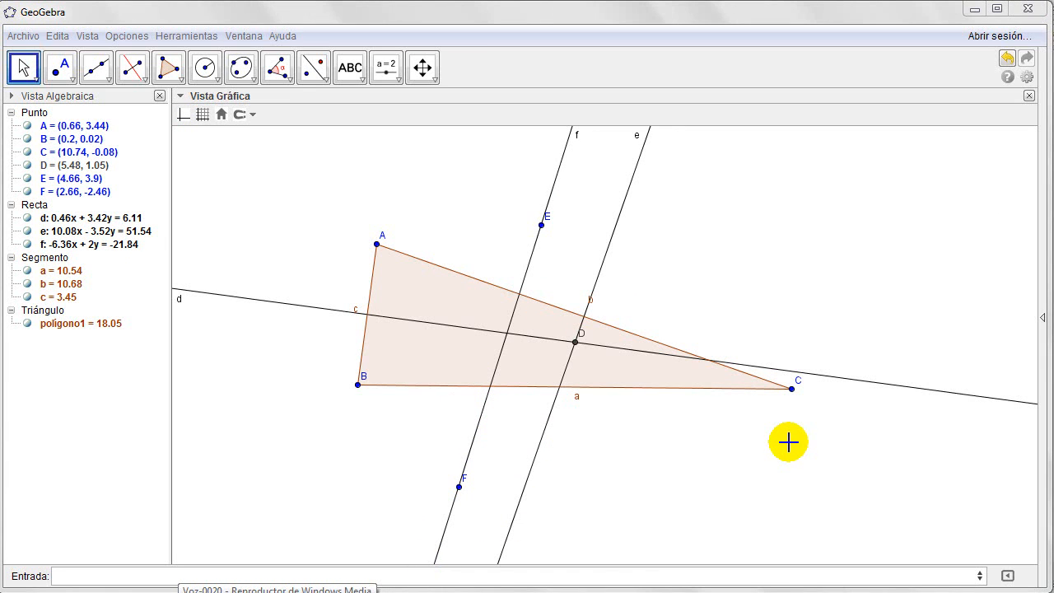
# Move vertex C to about (11.78, -0.12), A to about (0.68, 3.72) and B to about (0.26, -0.38)
pyautogui.moveTo(792, 390); pyautogui.dragTo(834, 392)
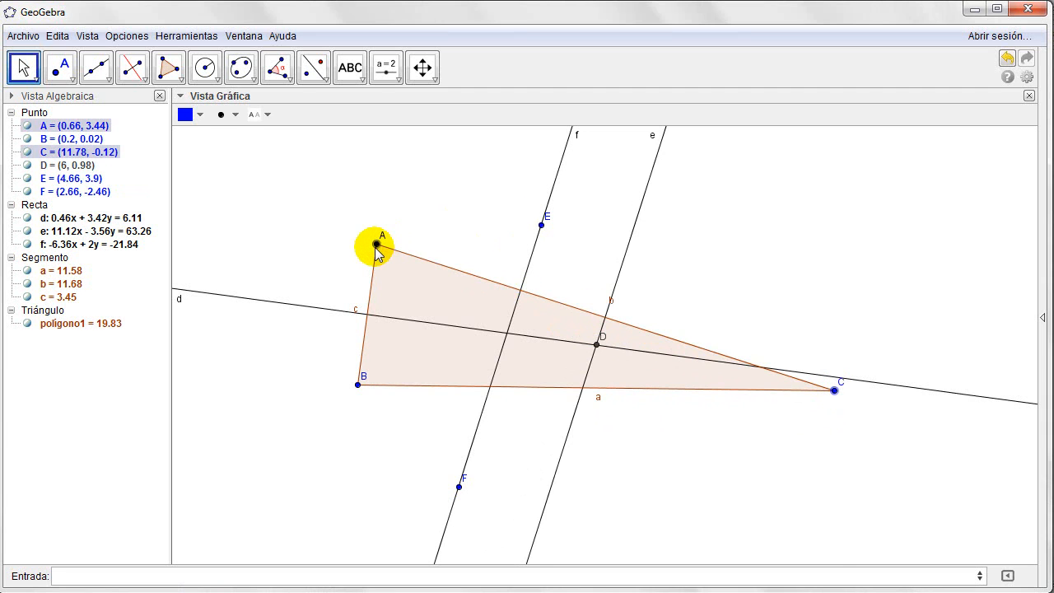
pyautogui.moveTo(376, 244)
pyautogui.mouseDown()
pyautogui.moveTo(470, 230)
pyautogui.moveTo(483, 254)
pyautogui.moveTo(456, 256)
pyautogui.moveTo(428, 279)
pyautogui.moveTo(469, 325)
pyautogui.moveTo(454, 250)
pyautogui.moveTo(398, 226)
pyautogui.moveTo(379, 239)
pyautogui.mouseUp()
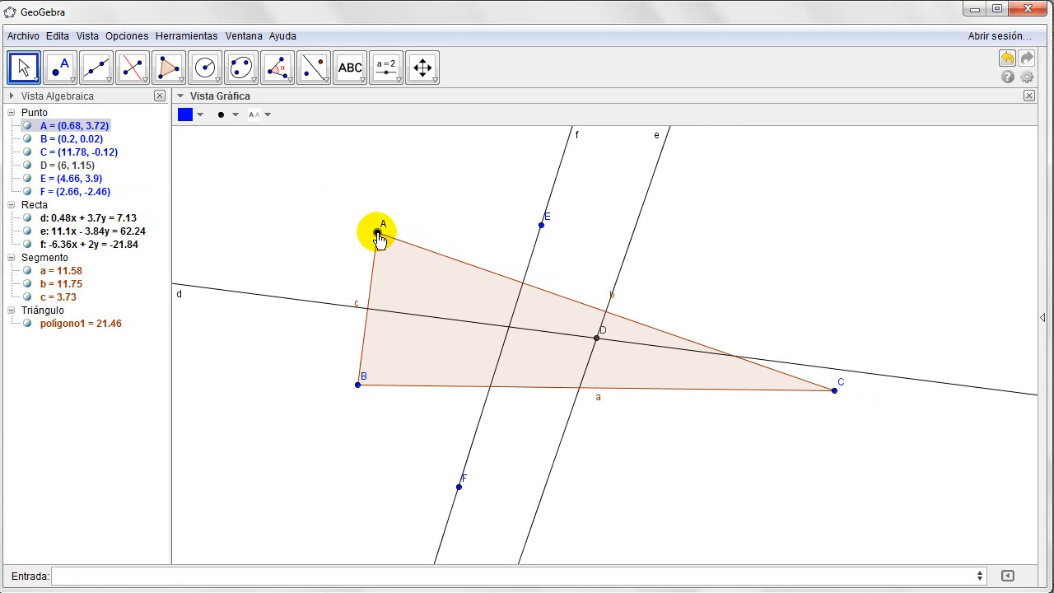
pyautogui.moveTo(357, 385)
pyautogui.mouseDown()
pyautogui.moveTo(381, 391)
pyautogui.moveTo(404, 416)
pyautogui.moveTo(360, 401)
pyautogui.mouseUp()
# Delete the free line together with its two defining points, E and F
pyautogui.click(542, 224)
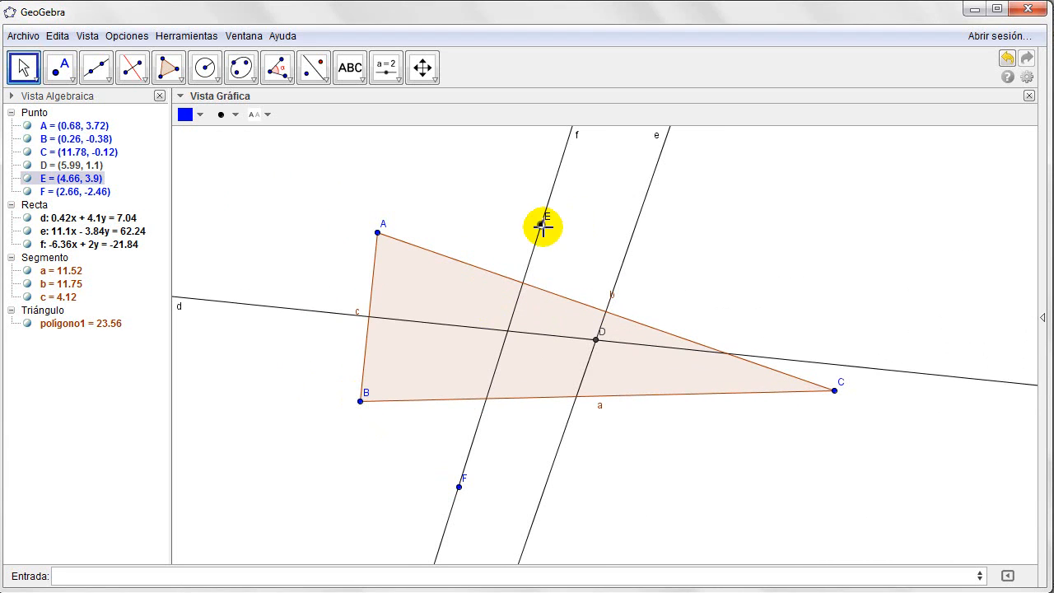
pyautogui.press('Delete')
pyautogui.click(459, 487)
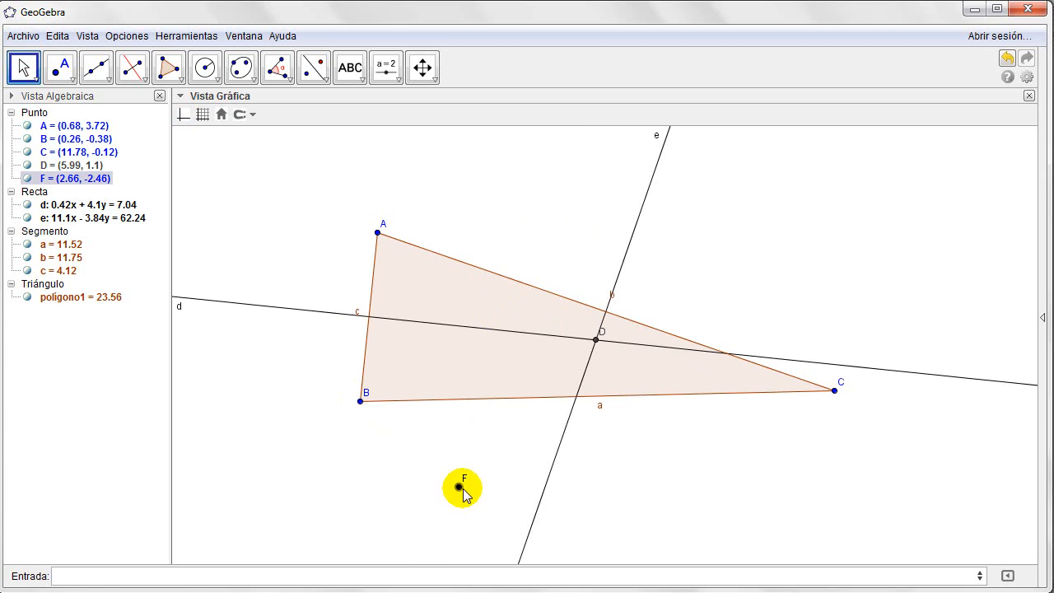
pyautogui.press('Delete')
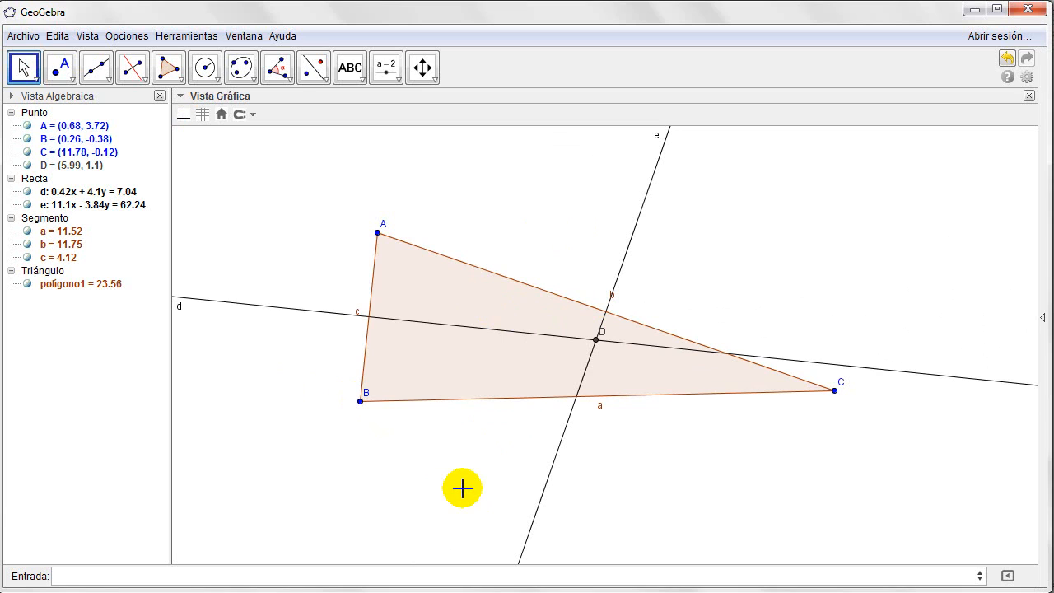
# Construct the perpendicular bisector of side BC
pyautogui.click(143, 77)
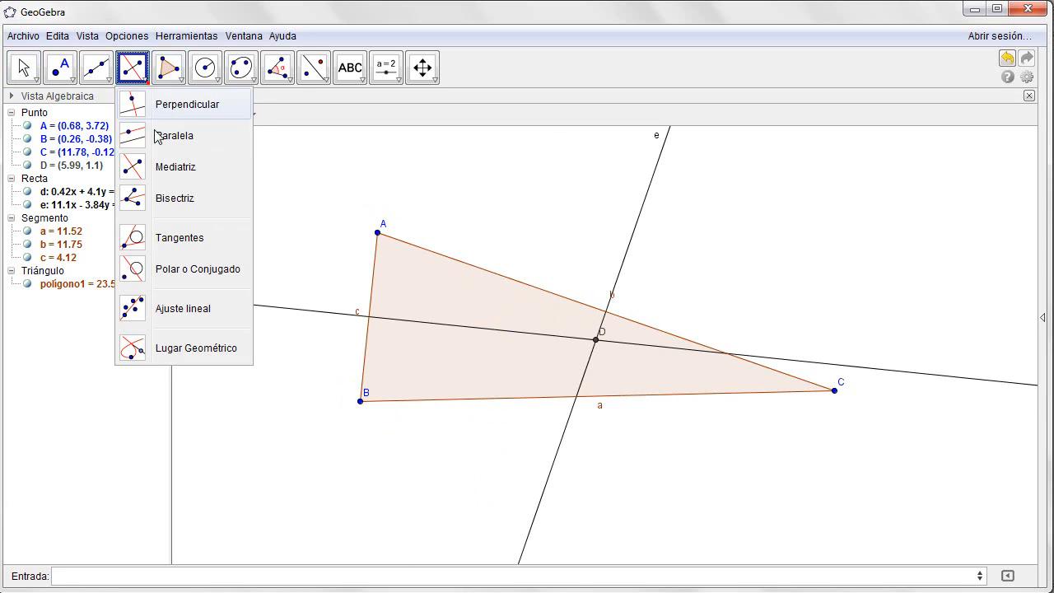
pyautogui.click(197, 170)
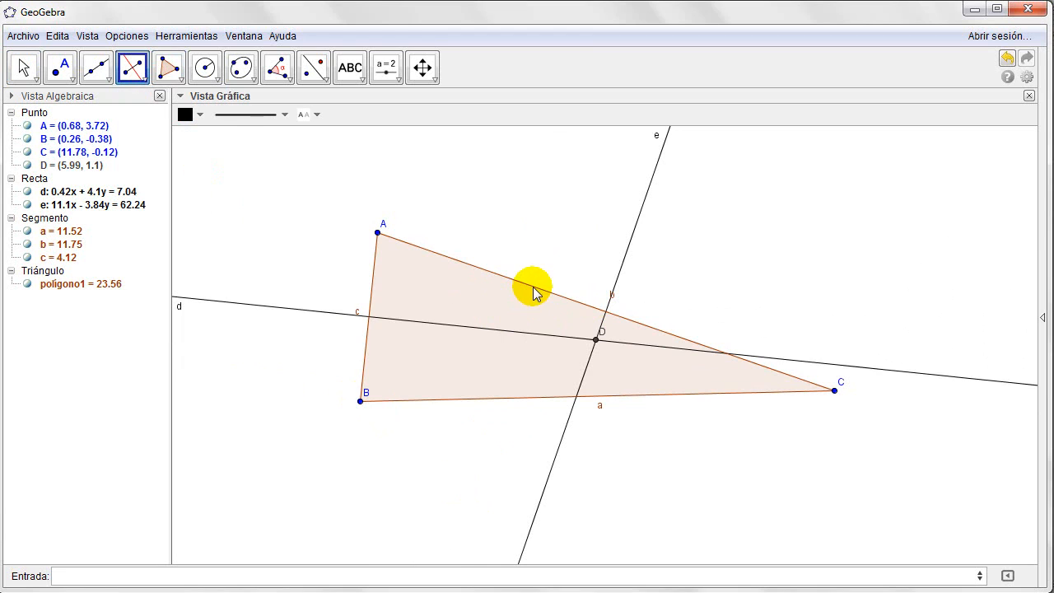
pyautogui.click(508, 398)
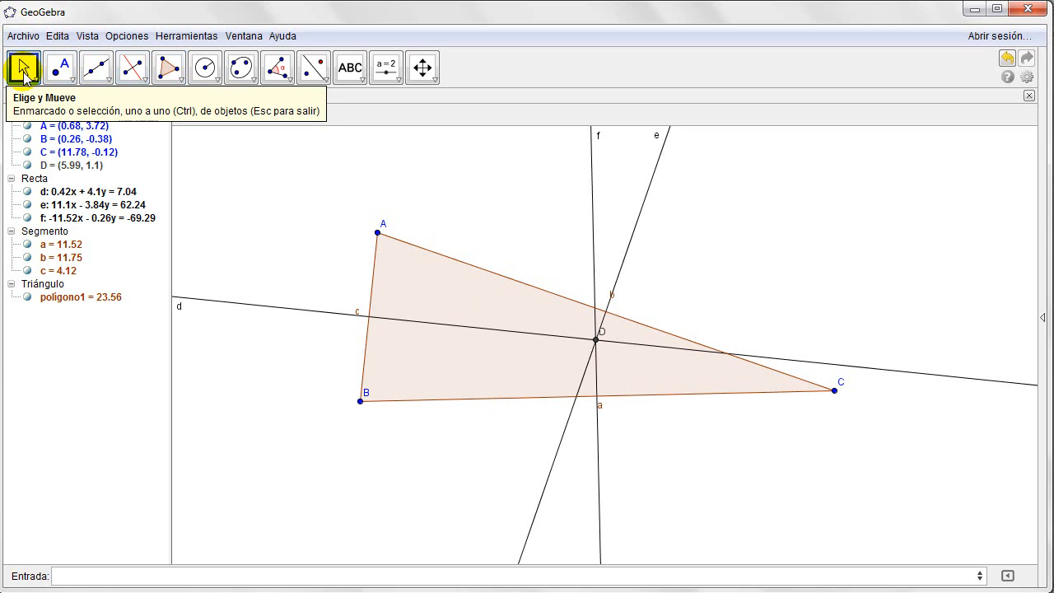
# Move vertex C to about (9.82, 0.68), A to about (7.04, -3.36) and B to about (-2.26, 1.5)
pyautogui.moveTo(836, 392); pyautogui.dragTo(746, 355)
pyautogui.click(839, 457)
pyautogui.moveTo(378, 233); pyautogui.dragTo(639, 524)
pyautogui.click(360, 402)
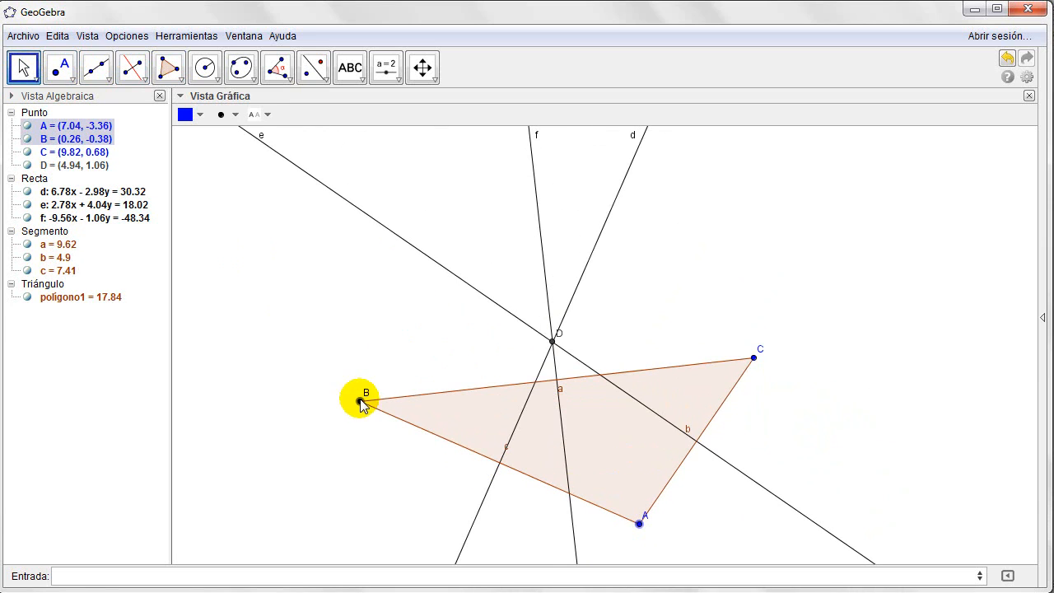
pyautogui.moveTo(360, 404); pyautogui.dragTo(257, 330)
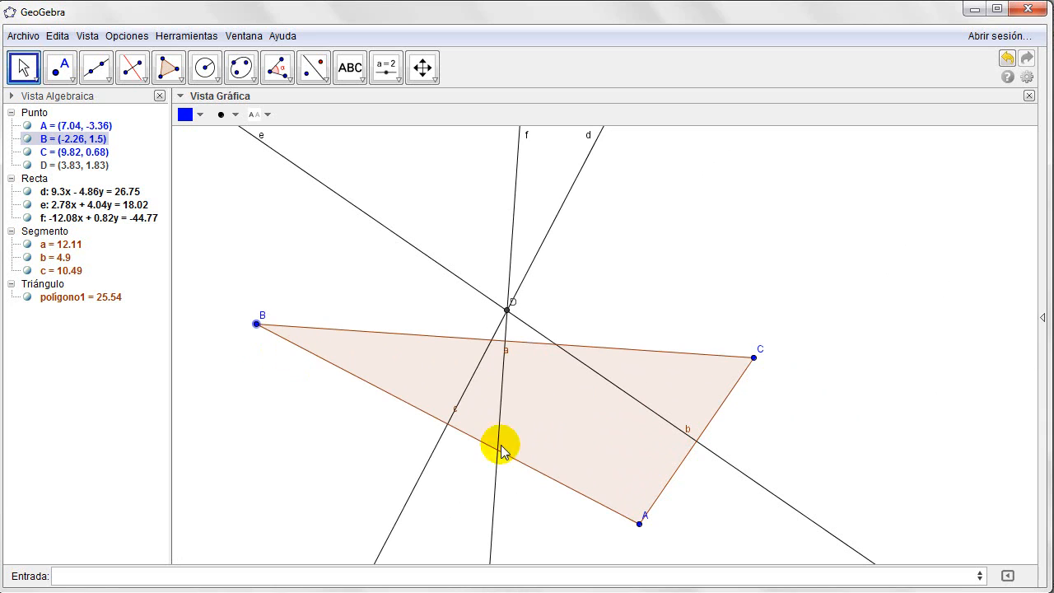
# Reshape the triangle by moving A to about (1.9, 2.48), B to about (0.58, -1.6) and C to about (7.36, 0.6)
pyautogui.moveTo(644, 527); pyautogui.dragTo(365, 217)
pyautogui.click(257, 325)
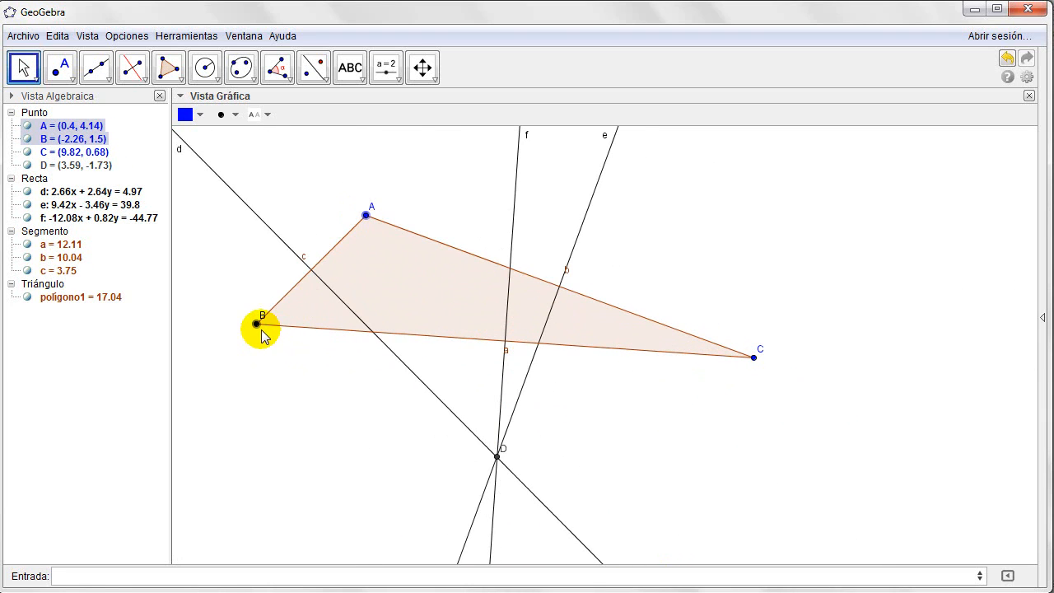
pyautogui.moveTo(256, 326); pyautogui.dragTo(372, 450)
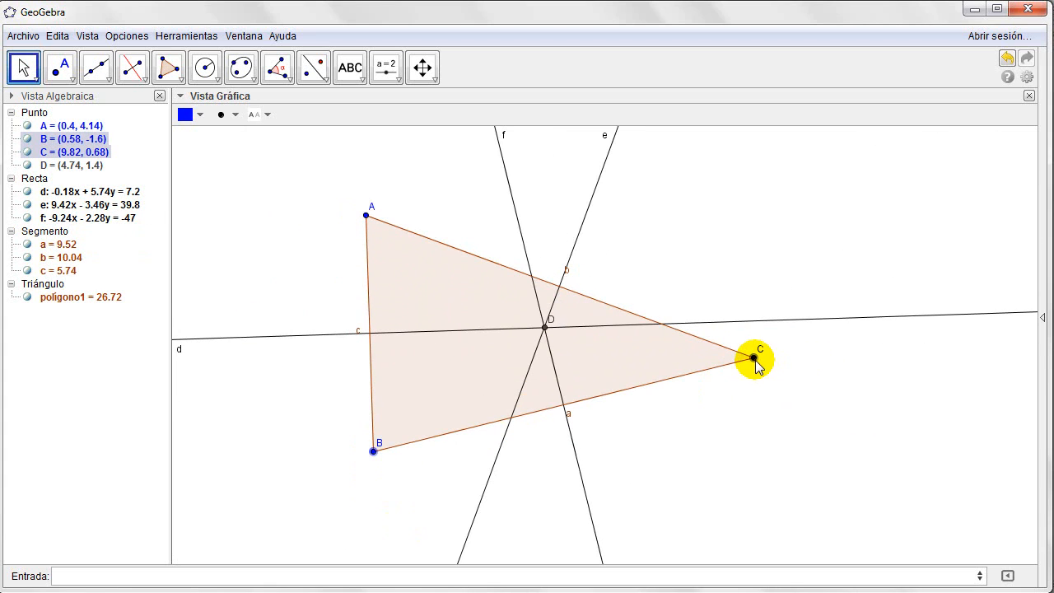
pyautogui.moveTo(755, 360); pyautogui.dragTo(651, 355)
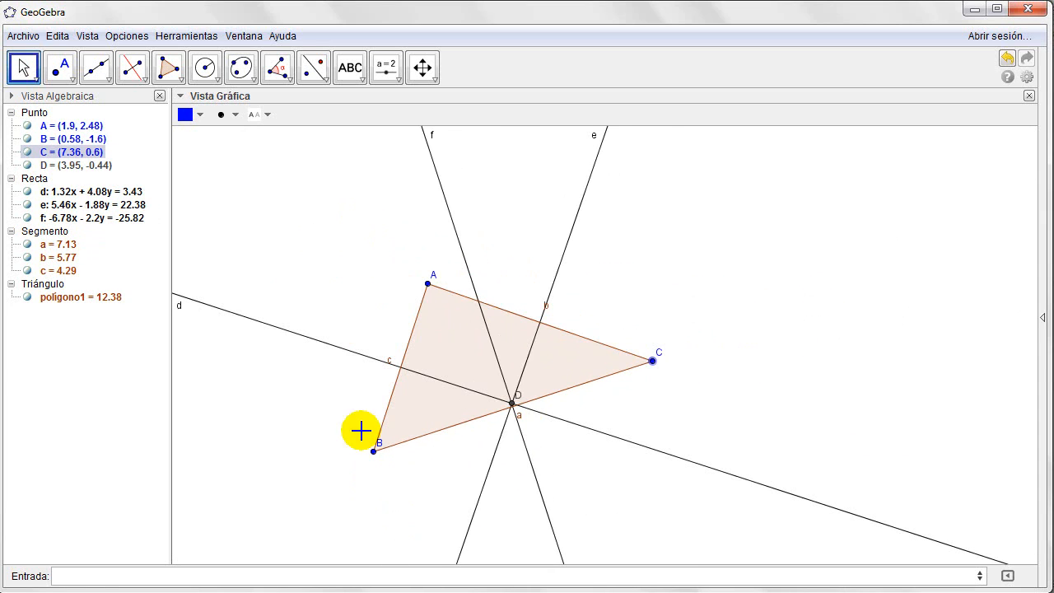
# Draw the circle centred at the bisectors' intersection D and passing through vertex A
pyautogui.click(217, 81)
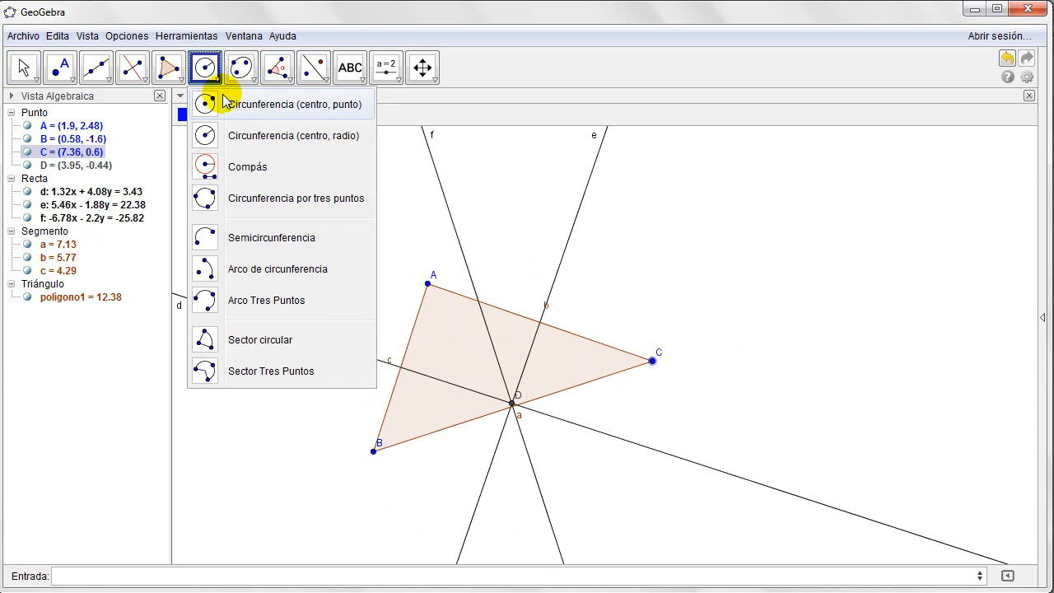
pyautogui.click(238, 107)
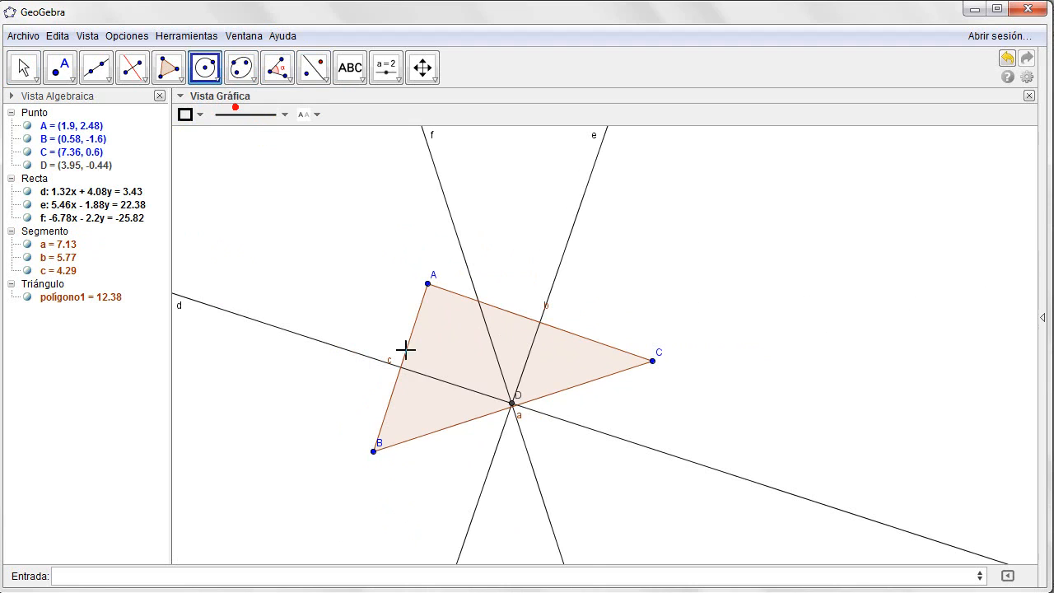
pyautogui.click(511, 404)
pyautogui.click(427, 284)
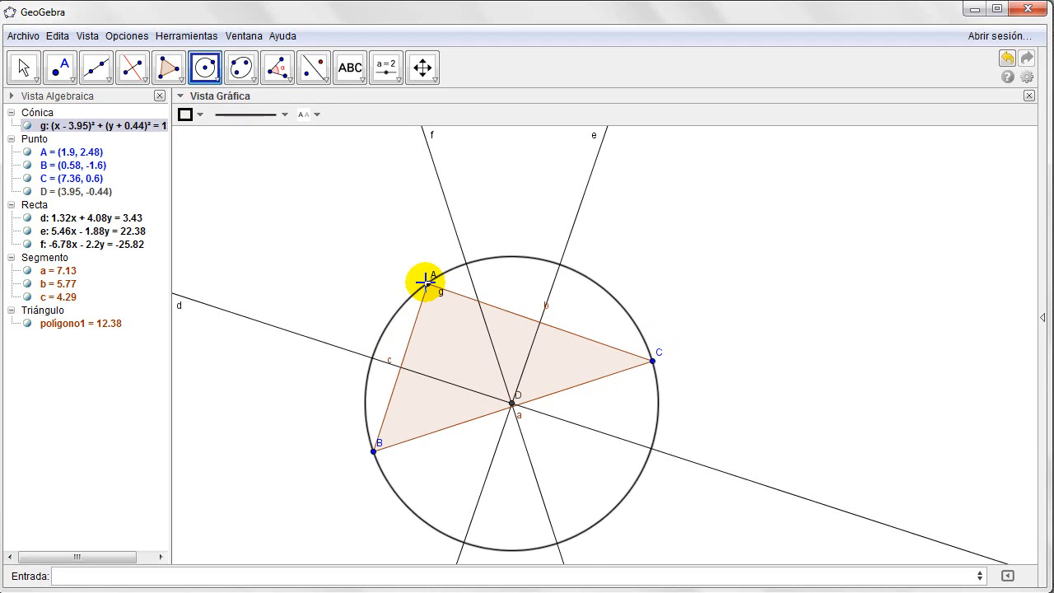
pyautogui.press('Escape')
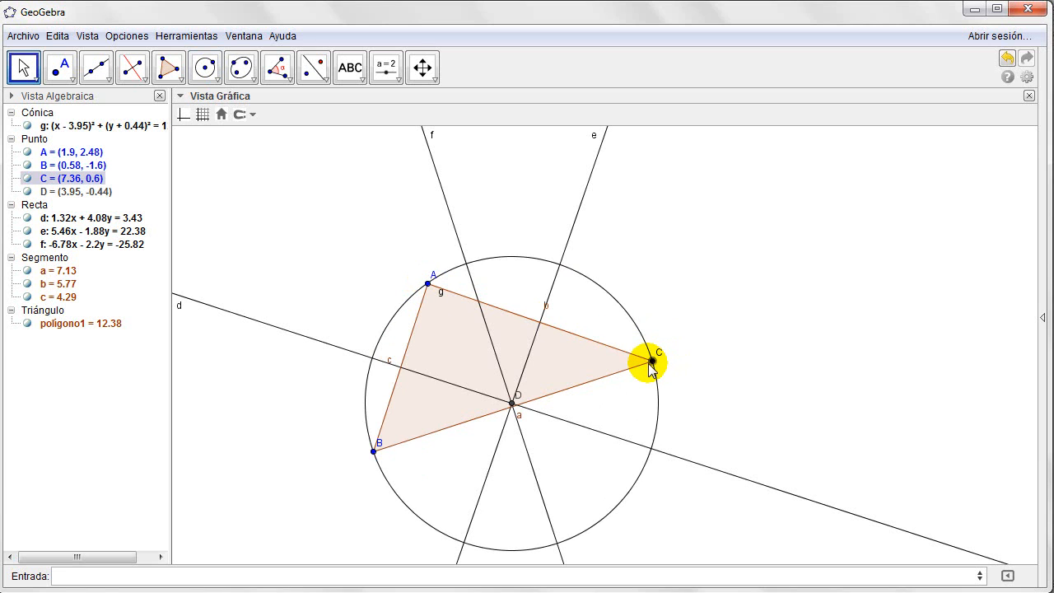
# Move vertex C to about (6.86, 0.38), A to about (2.38, 4.44) and B to about (-0.24, -0.08)
pyautogui.moveTo(652, 362); pyautogui.dragTo(631, 370)
pyautogui.moveTo(427, 283); pyautogui.dragTo(448, 203)
pyautogui.moveTo(373, 449); pyautogui.dragTo(531, 453)
pyautogui.moveTo(568, 485); pyautogui.dragTo(341, 393)
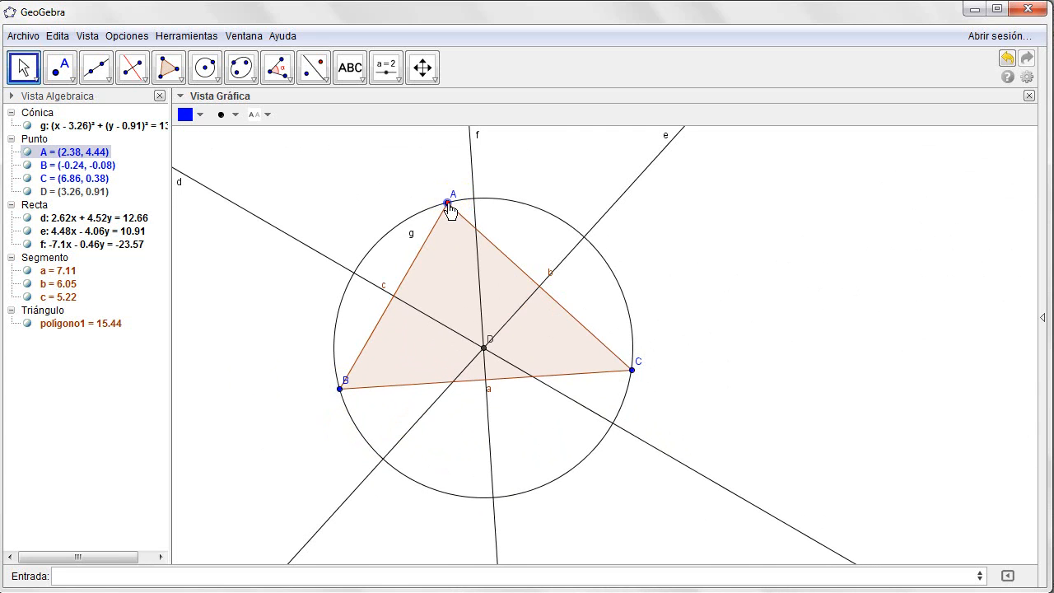
# Move vertex A to about (5.3, 3.68), C to about (5.16, 1.06) and B to about (-1.28, 1.46)
pyautogui.moveTo(448, 210); pyautogui.dragTo(567, 234)
pyautogui.click(483, 357)
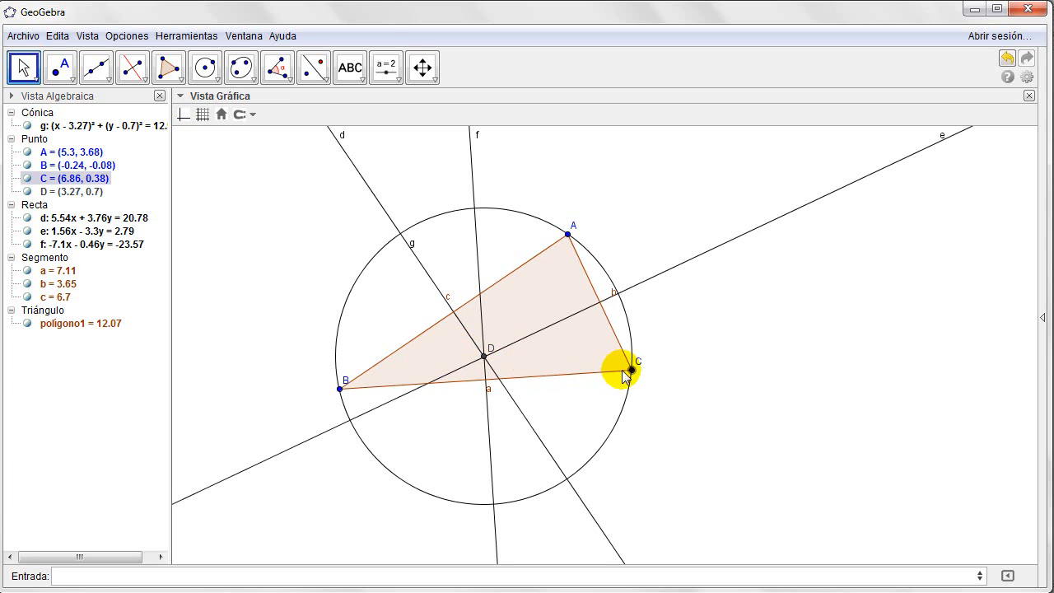
pyautogui.moveTo(633, 373); pyautogui.dragTo(562, 348)
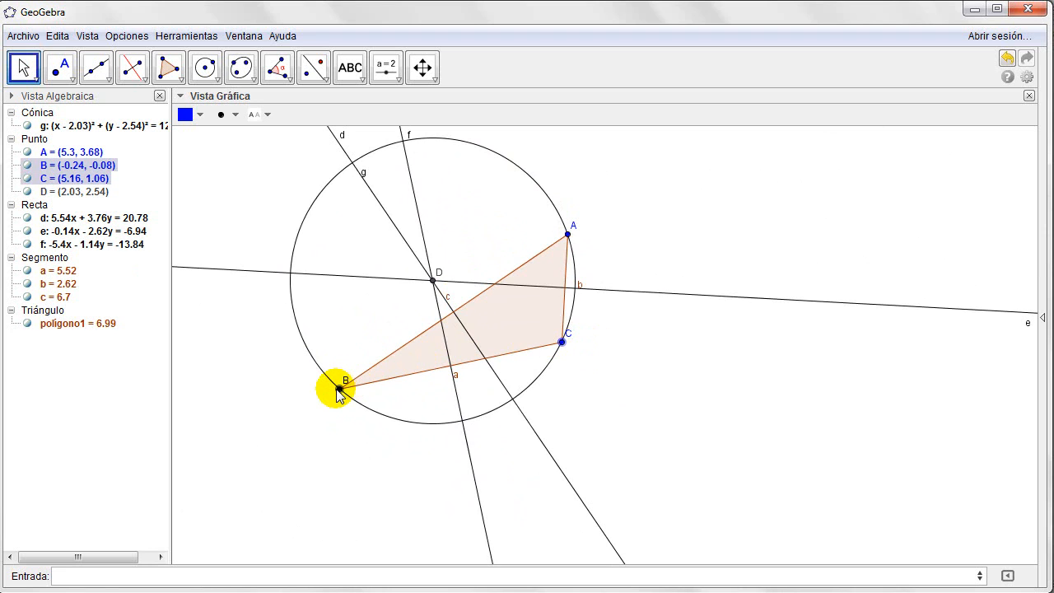
pyautogui.moveTo(338, 390); pyautogui.dragTo(297, 325)
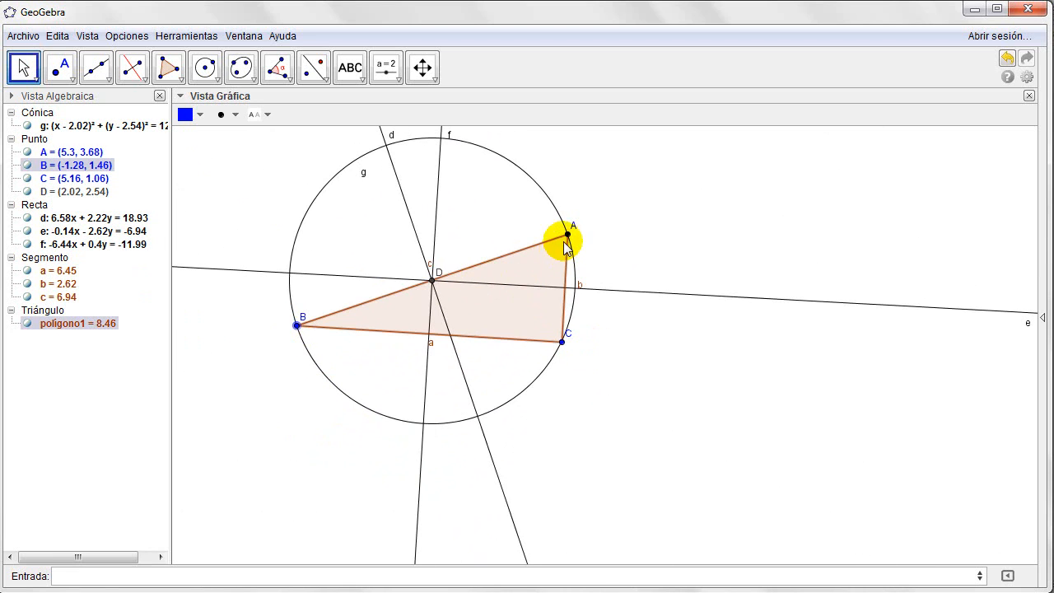
# Adjust the triangle by moving C to about (5.74, 0.48), B to about (-1.1, 0.82) and A to about (4.66, 3.76)
pyautogui.moveTo(567, 235); pyautogui.dragTo(554, 275)
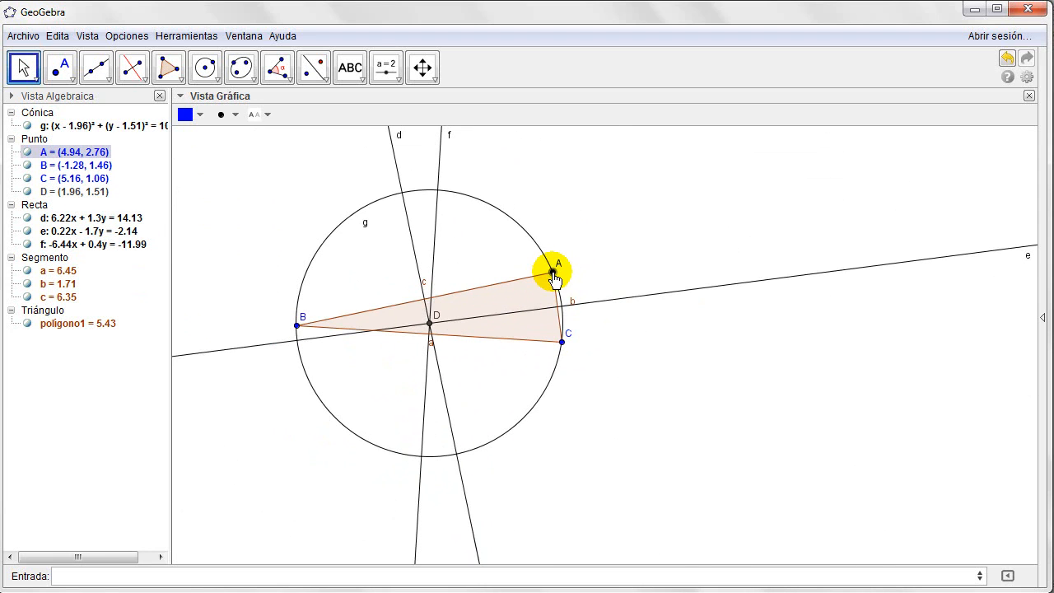
pyautogui.moveTo(564, 346); pyautogui.dragTo(587, 369)
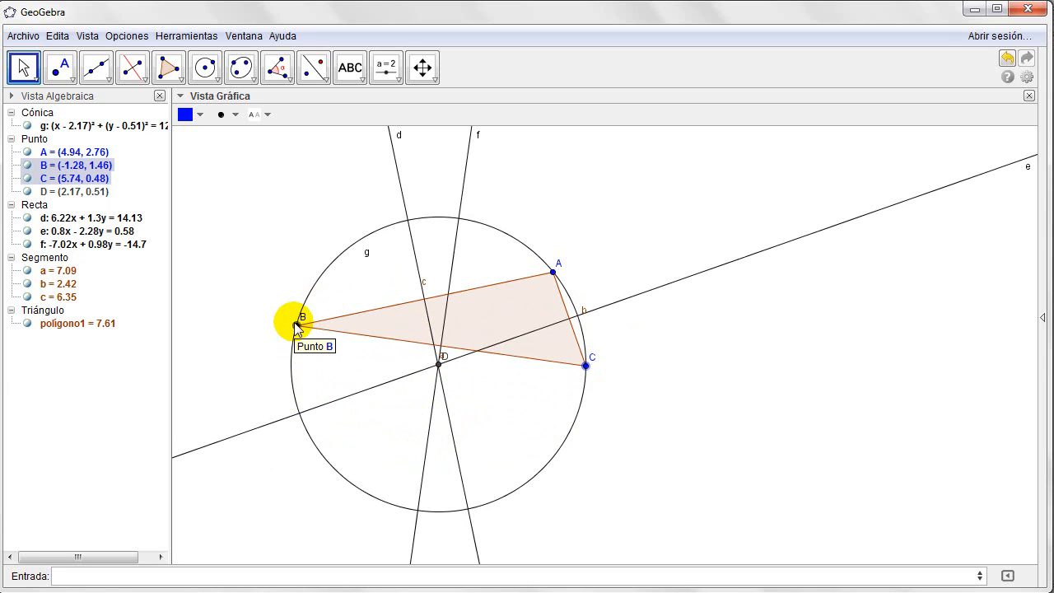
pyautogui.moveTo(297, 326); pyautogui.dragTo(306, 358)
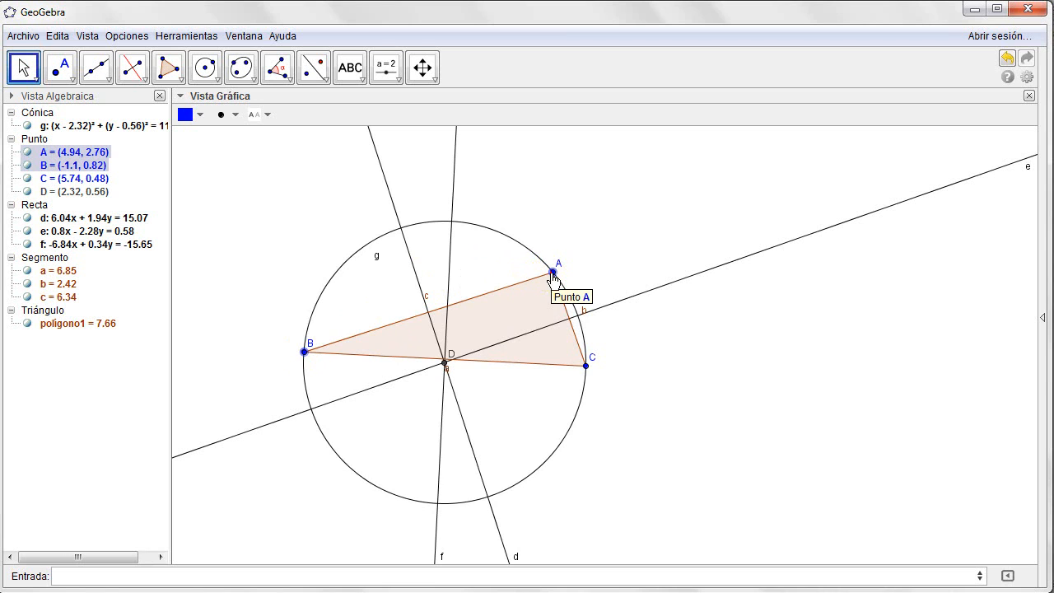
pyautogui.moveTo(553, 276); pyautogui.dragTo(543, 237)
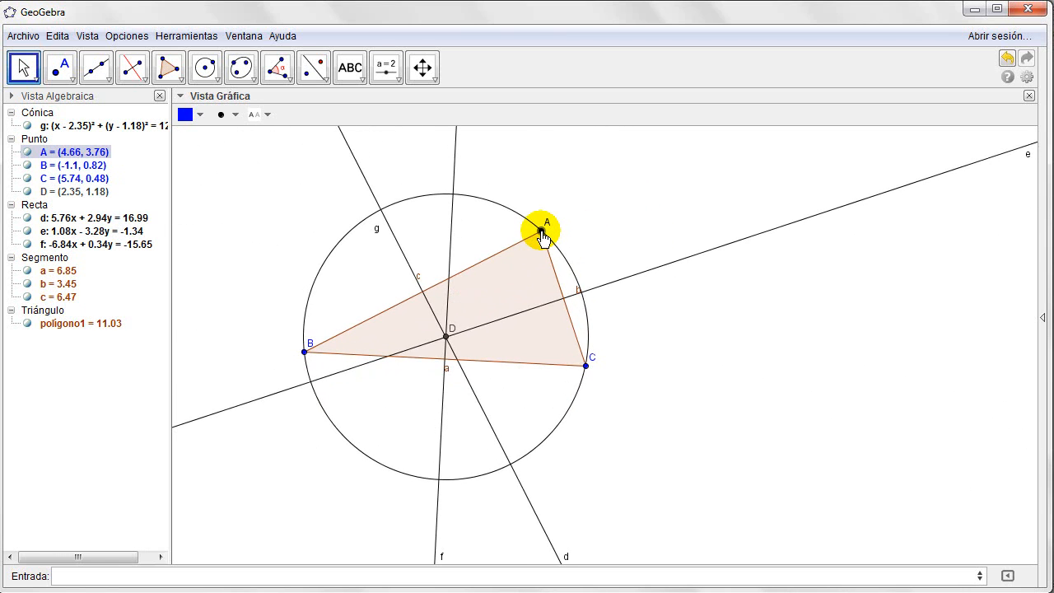
# Move vertex C to about (5.8, 2.22)
pyautogui.click(425, 68)
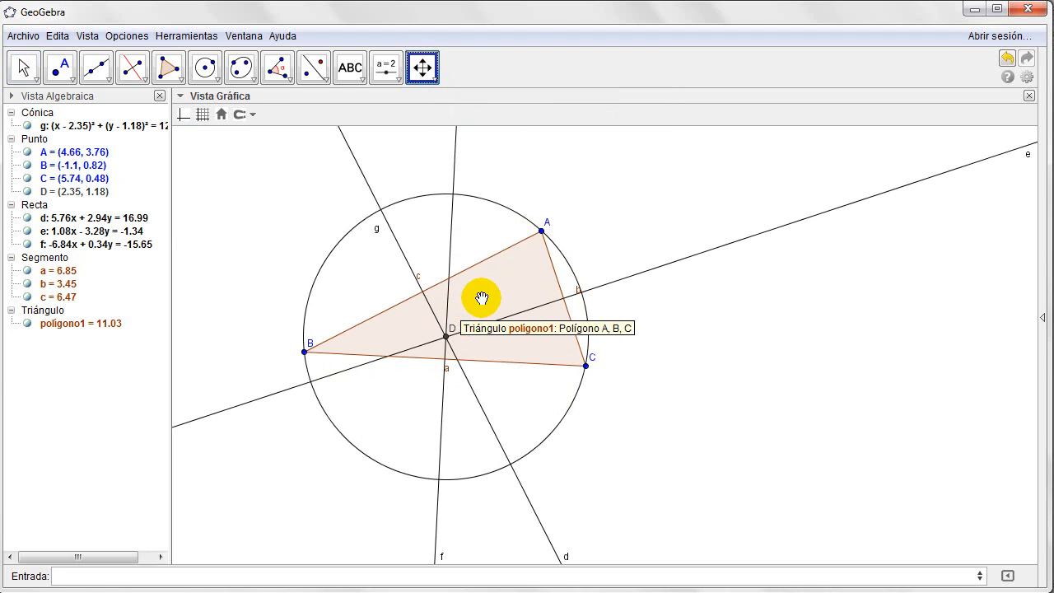
pyautogui.moveTo(482, 297); pyautogui.dragTo(439, 262)
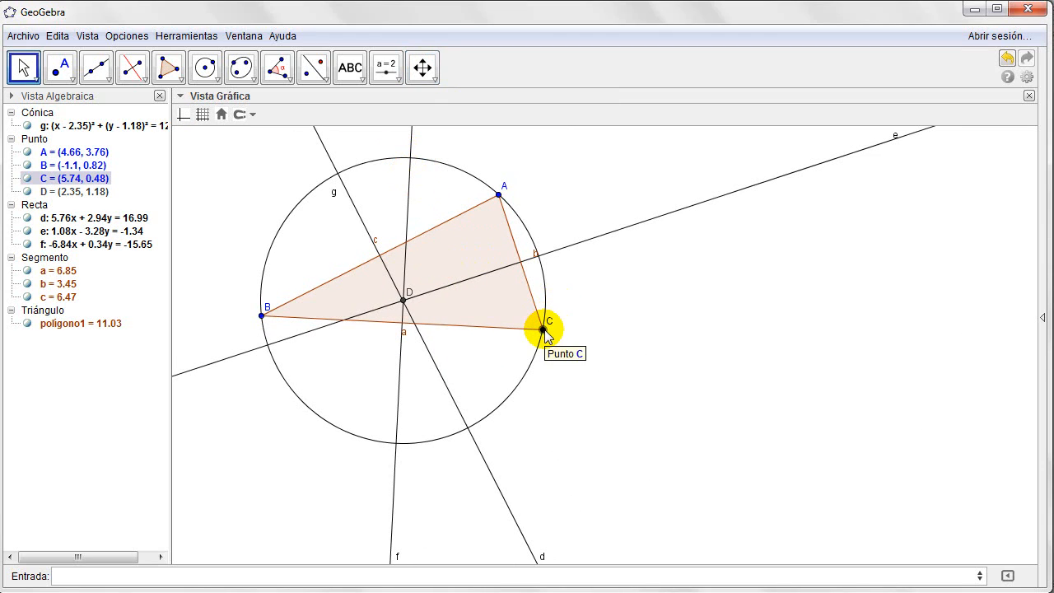
pyautogui.moveTo(543, 329); pyautogui.dragTo(545, 258)
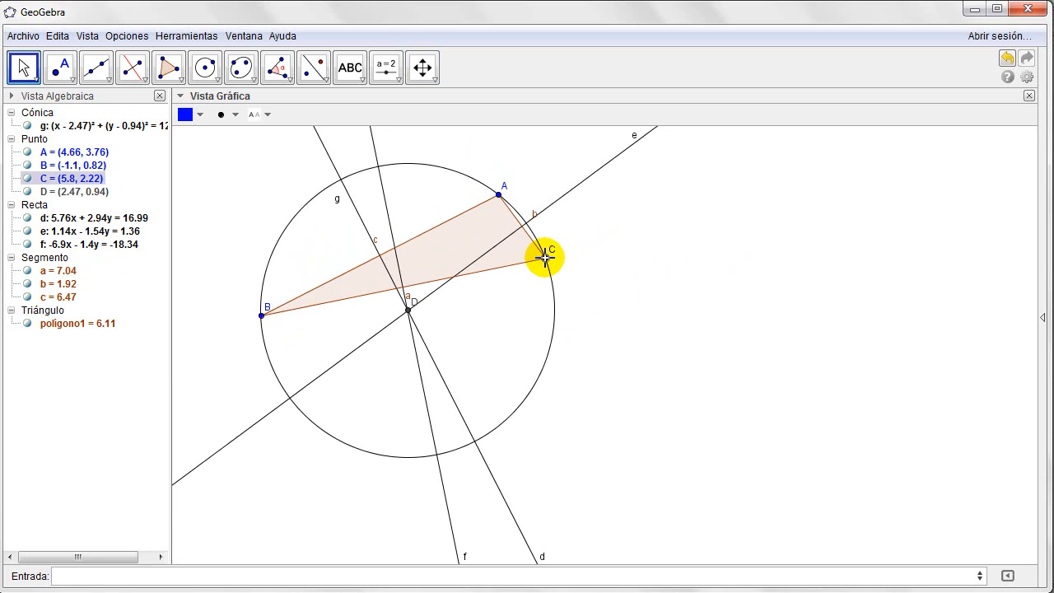